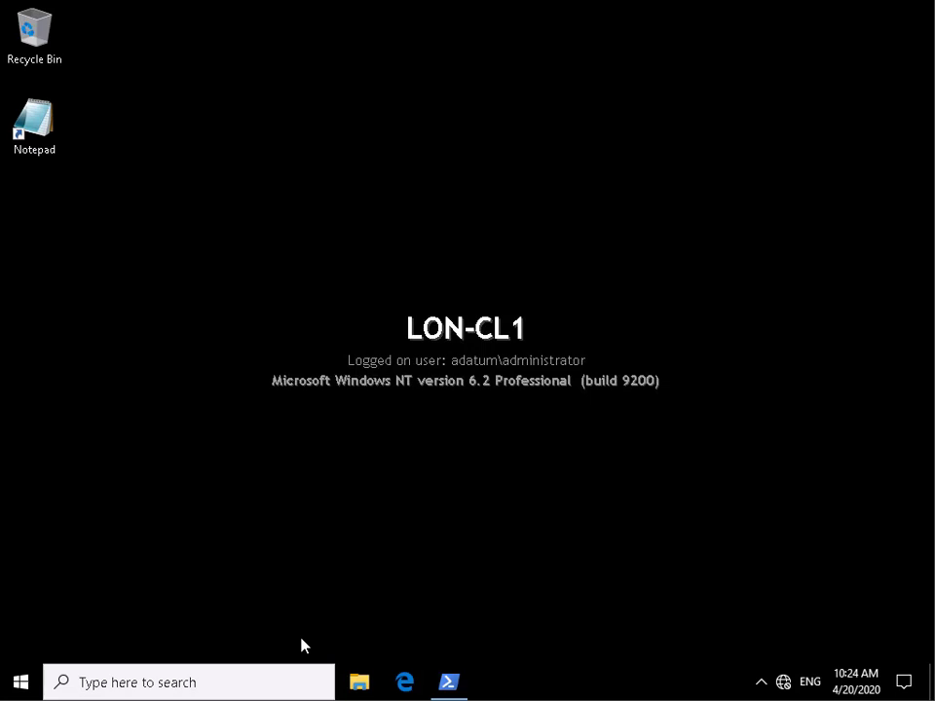
Bring up the administrator PowerShell window, maximize it and clear the console output.
{"action": "left_click", "coordinate": [449, 681]}
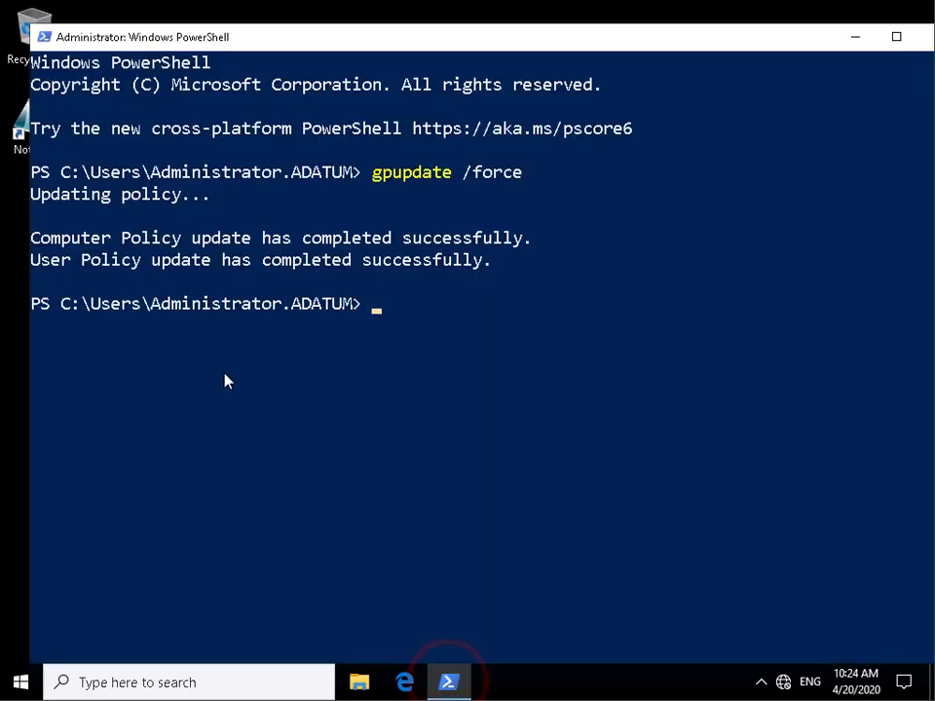
{"action": "left_click", "coordinate": [895, 36]}
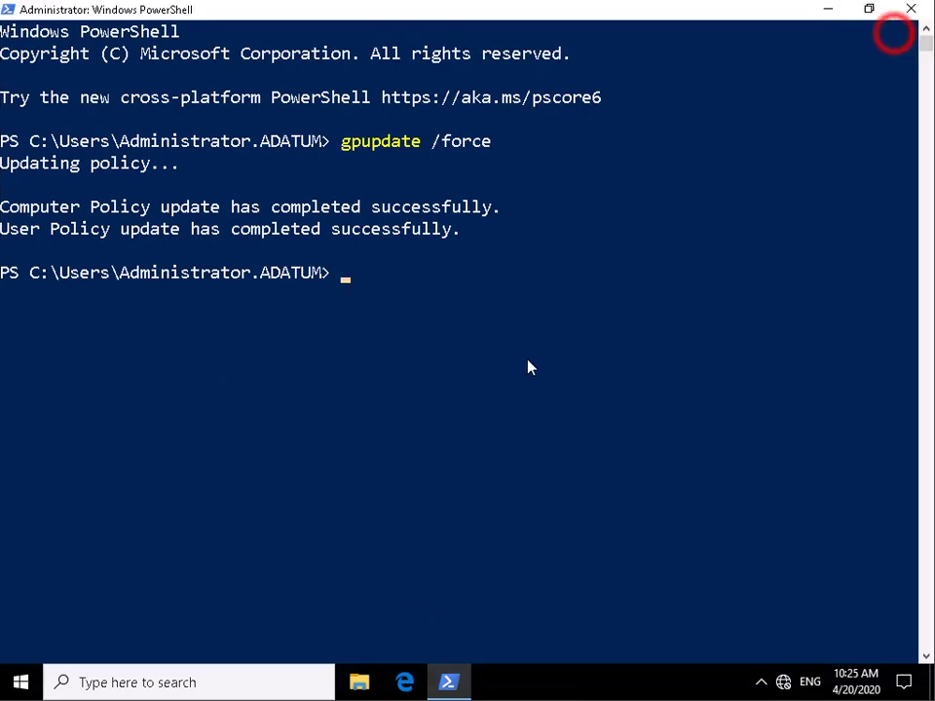
{"action": "left_click", "coordinate": [473, 371]}
{"action": "type", "text": "cls"}
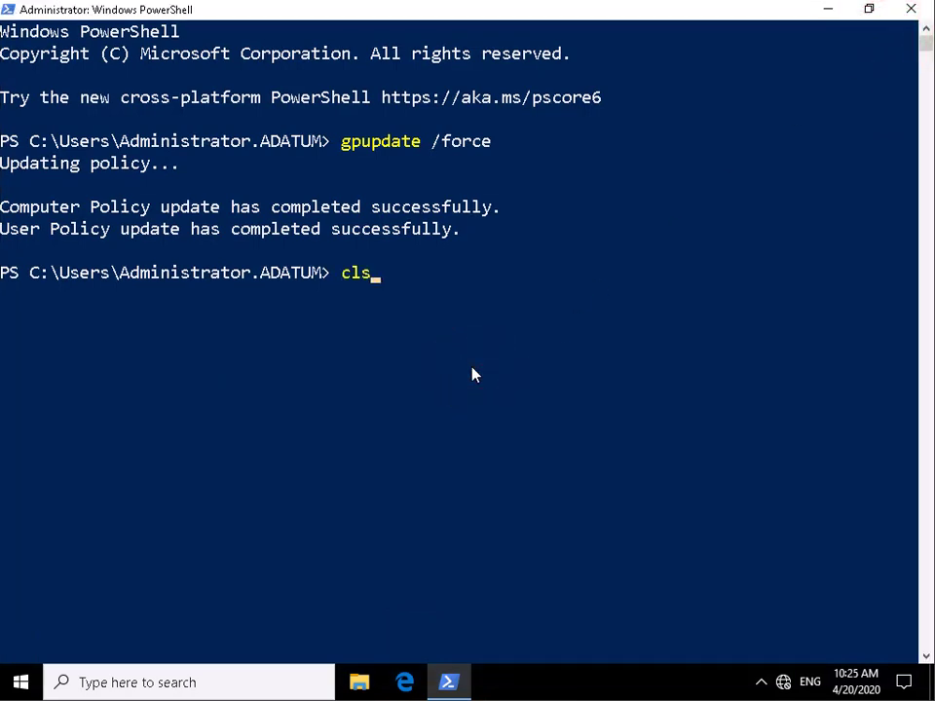
{"action": "key", "text": "Return"}
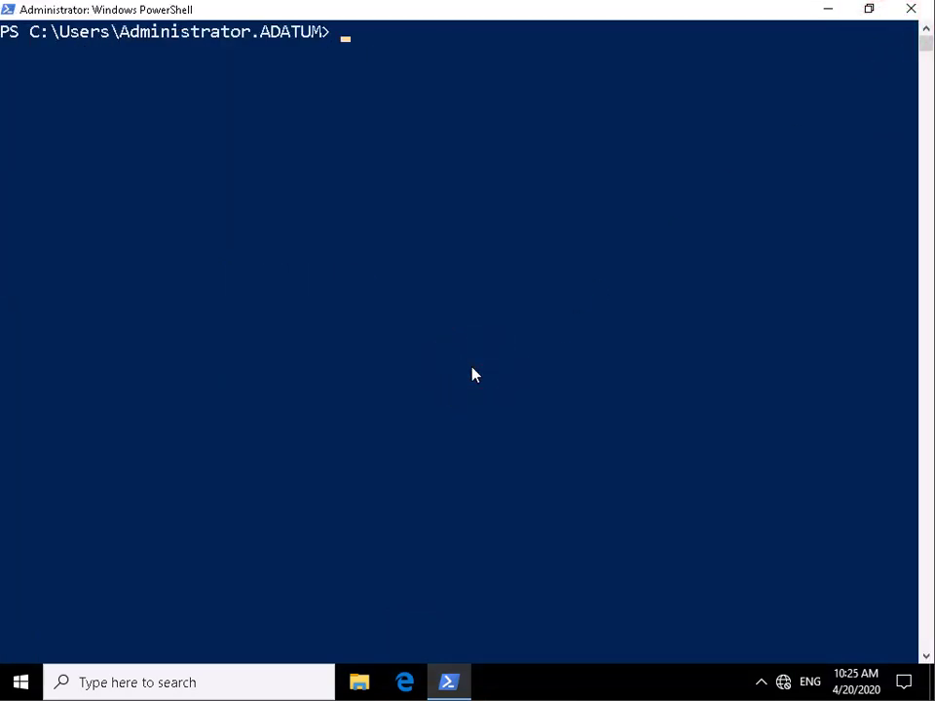
Run gpresult /r to report the Group Policy results for this computer and the logged-on account.
{"action": "type", "text": "gre"}
{"action": "key", "text": "BackSpace"}
{"action": "key", "text": "BackSpace"}
{"action": "type", "text": "presult"}
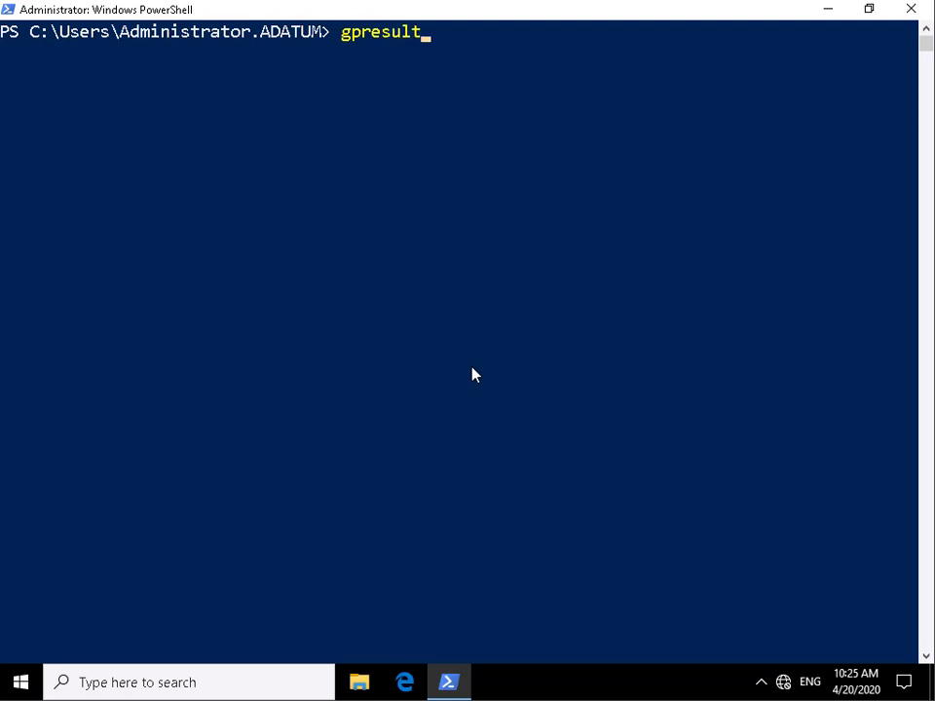
{"action": "type", "text": " /r"}
{"action": "key", "text": "Return"}
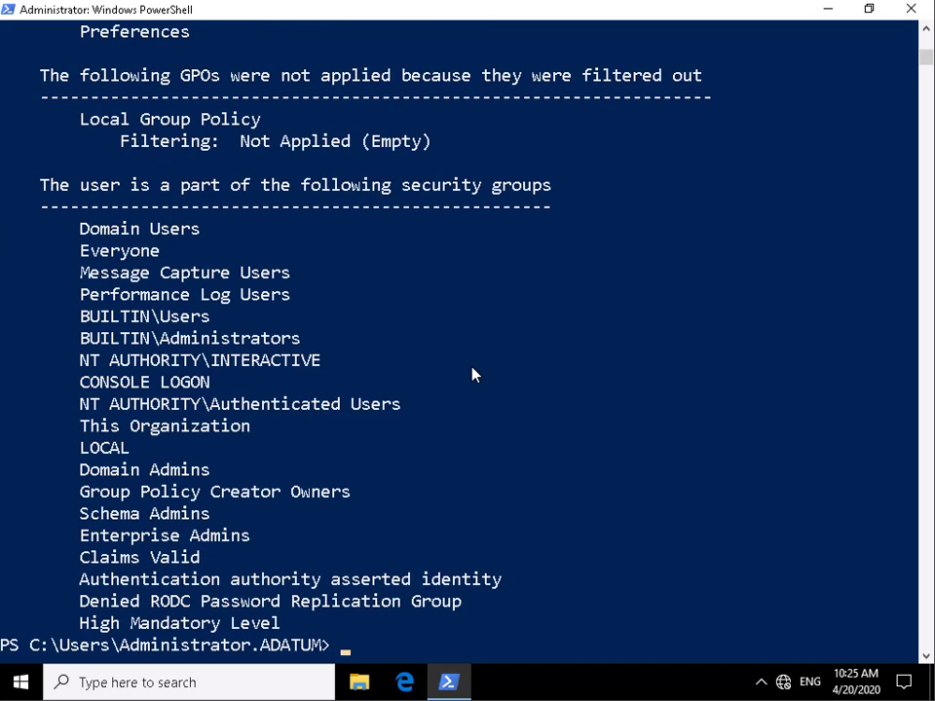
Examine the applied Group Policy Objects, filtered-out GPOs and security groups under both the computer and user settings of the report.
{"action": "scroll", "coordinate": [796, 320], "scroll_direction": "up", "scroll_amount": 5}
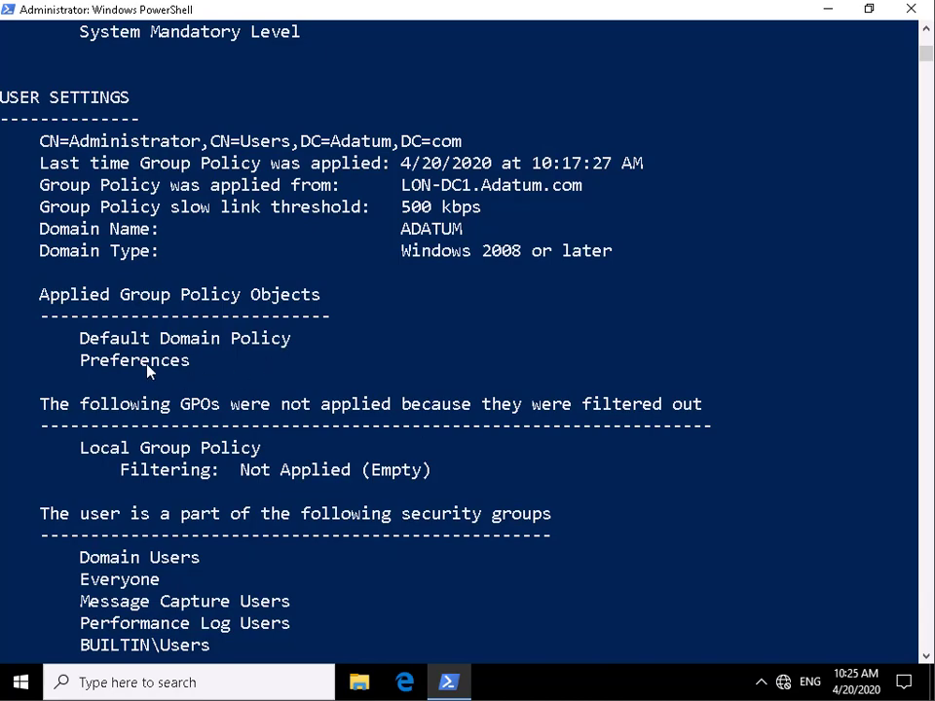
{"action": "scroll", "coordinate": [222, 378], "scroll_direction": "down", "scroll_amount": 8}
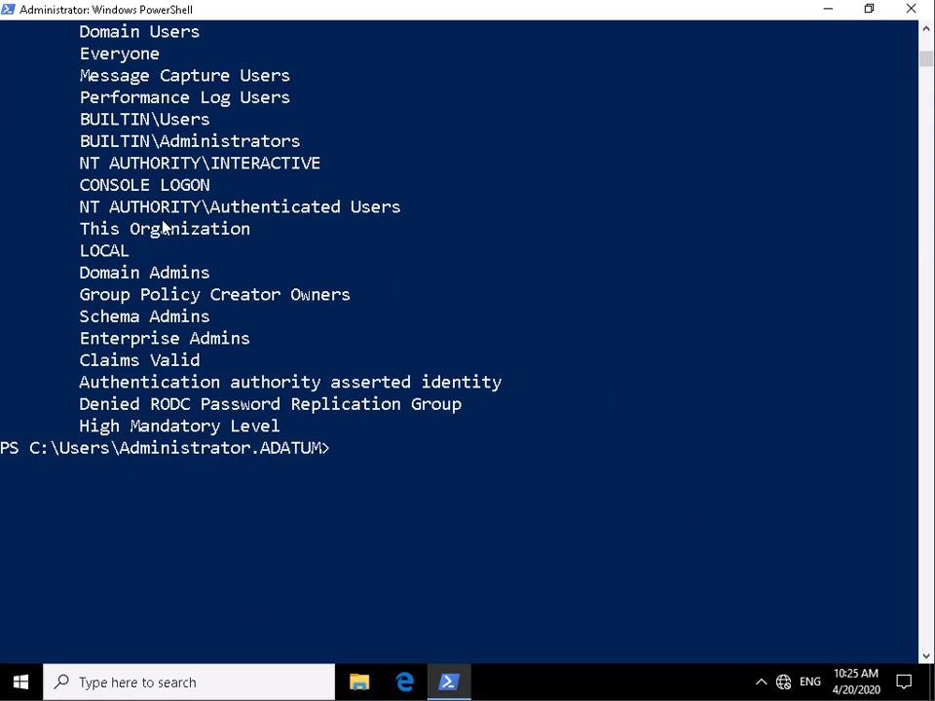
{"action": "scroll", "coordinate": [516, 462], "scroll_direction": "up", "scroll_amount": 7}
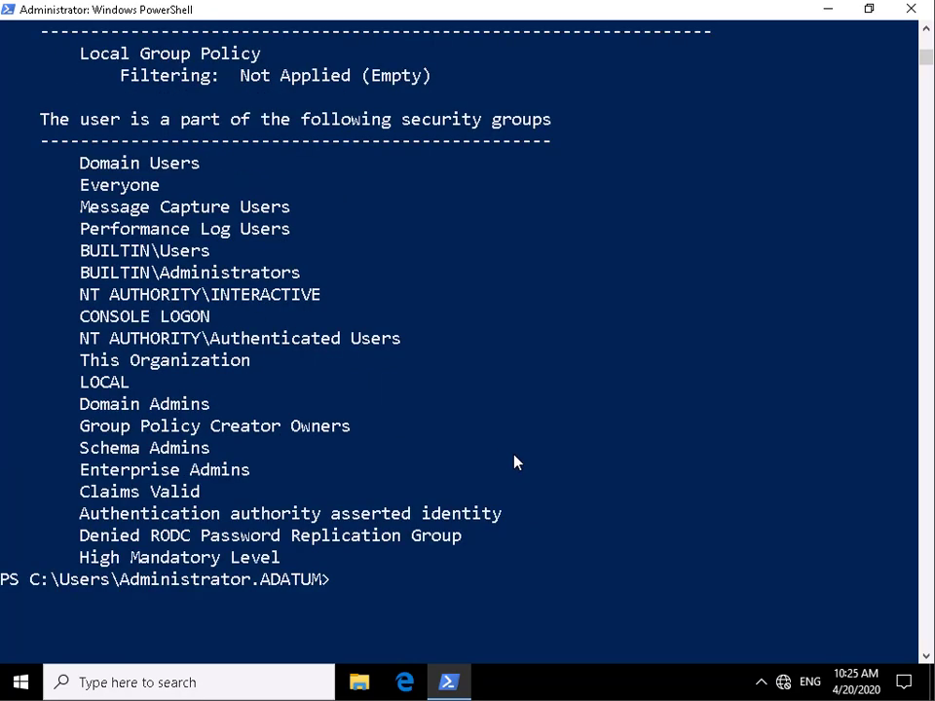
{"action": "scroll", "coordinate": [516, 462], "scroll_direction": "up", "scroll_amount": 6}
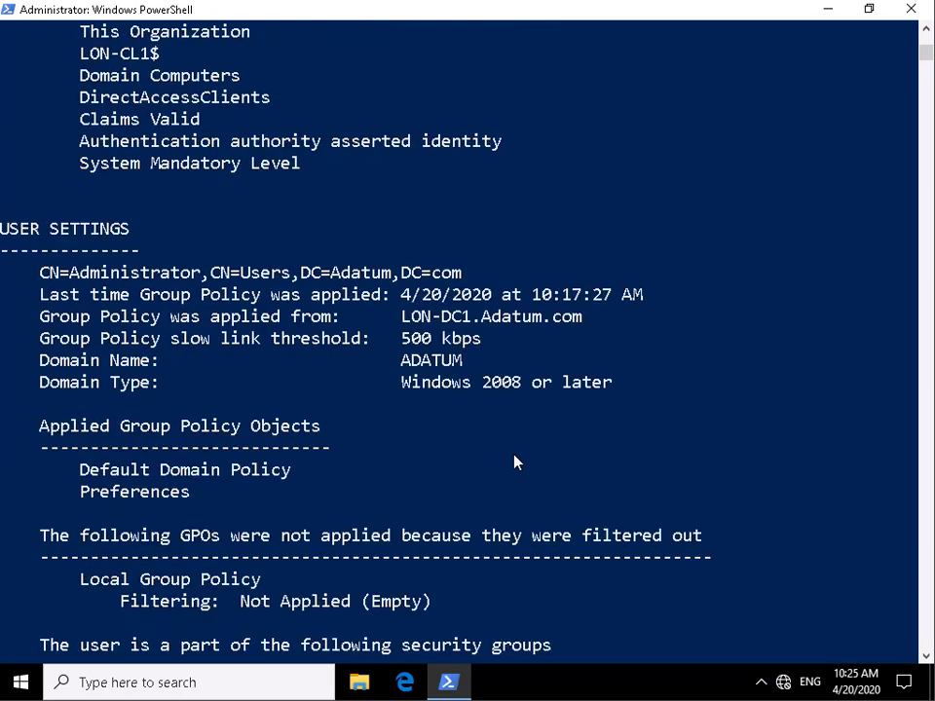
{"action": "scroll", "coordinate": [516, 461], "scroll_direction": "up", "scroll_amount": 3}
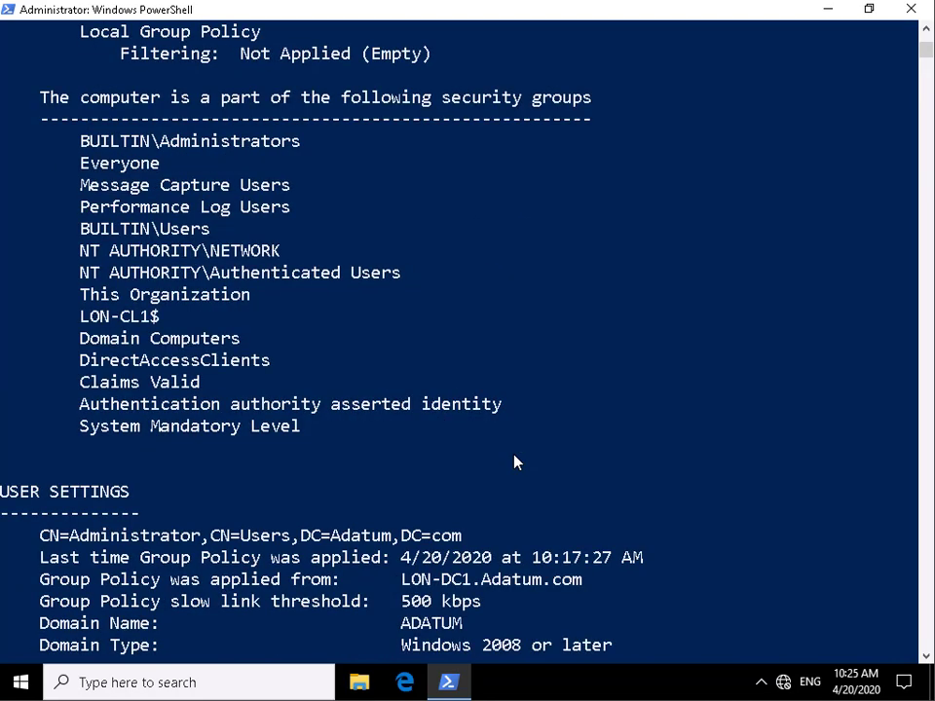
{"action": "scroll", "coordinate": [516, 461], "scroll_direction": "up", "scroll_amount": 2}
{"action": "scroll", "coordinate": [509, 462], "scroll_direction": "up", "scroll_amount": 2}
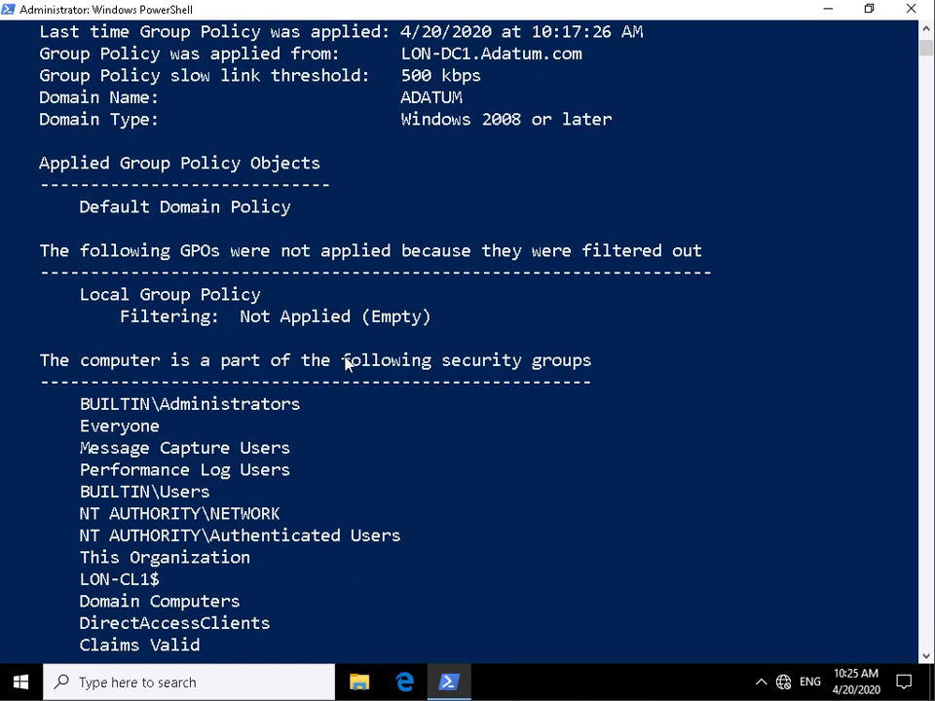
{"action": "scroll", "coordinate": [614, 342], "scroll_direction": "down", "scroll_amount": 8}
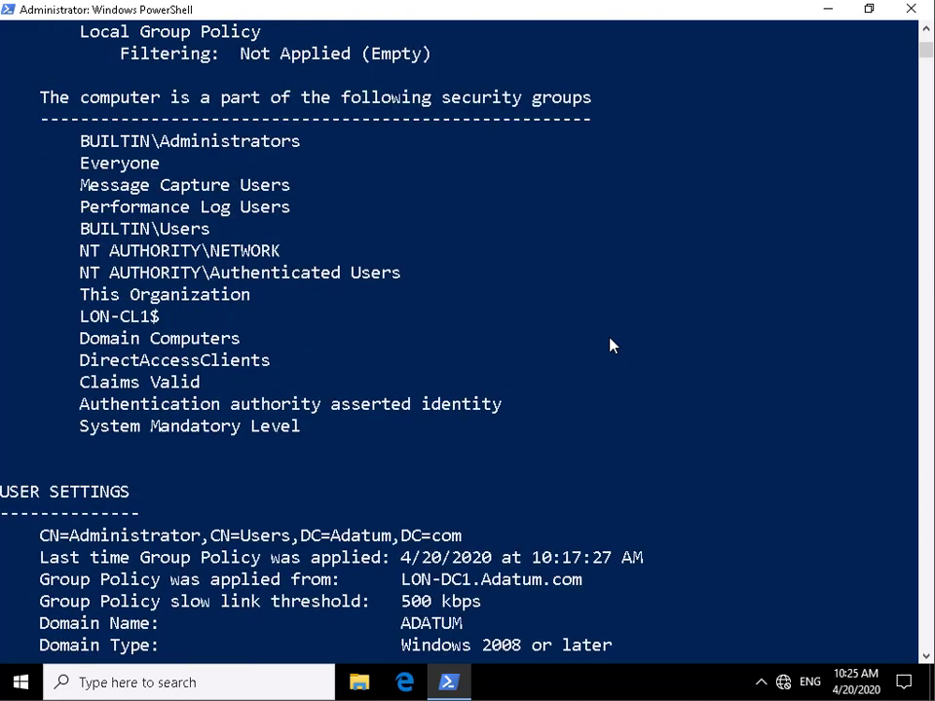
{"action": "scroll", "coordinate": [611, 345], "scroll_direction": "down", "scroll_amount": 9}
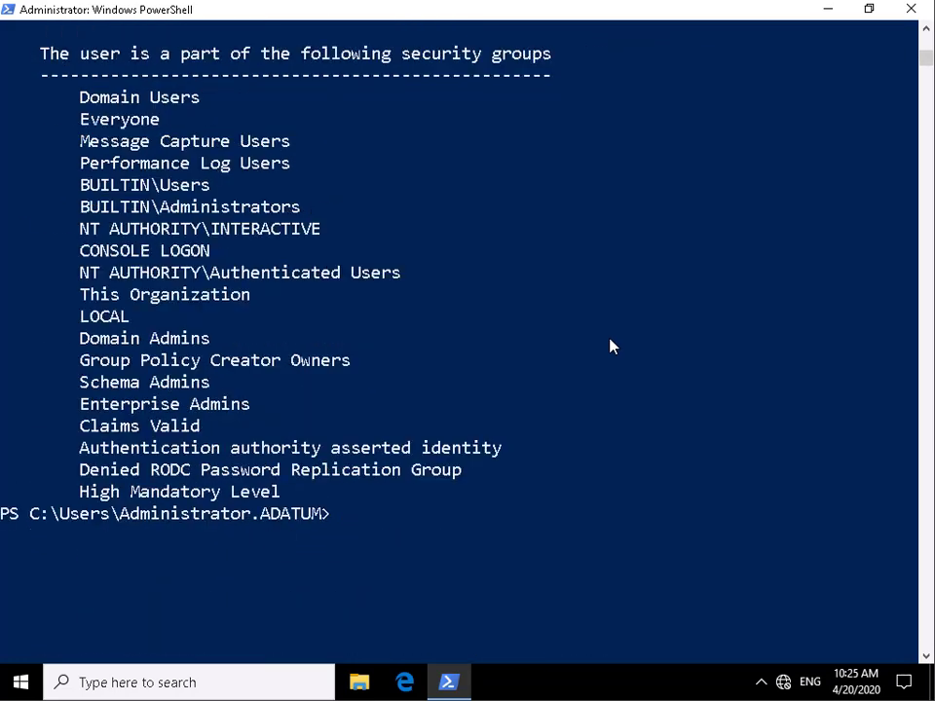
{"action": "scroll", "coordinate": [611, 347], "scroll_direction": "down", "scroll_amount": 2}
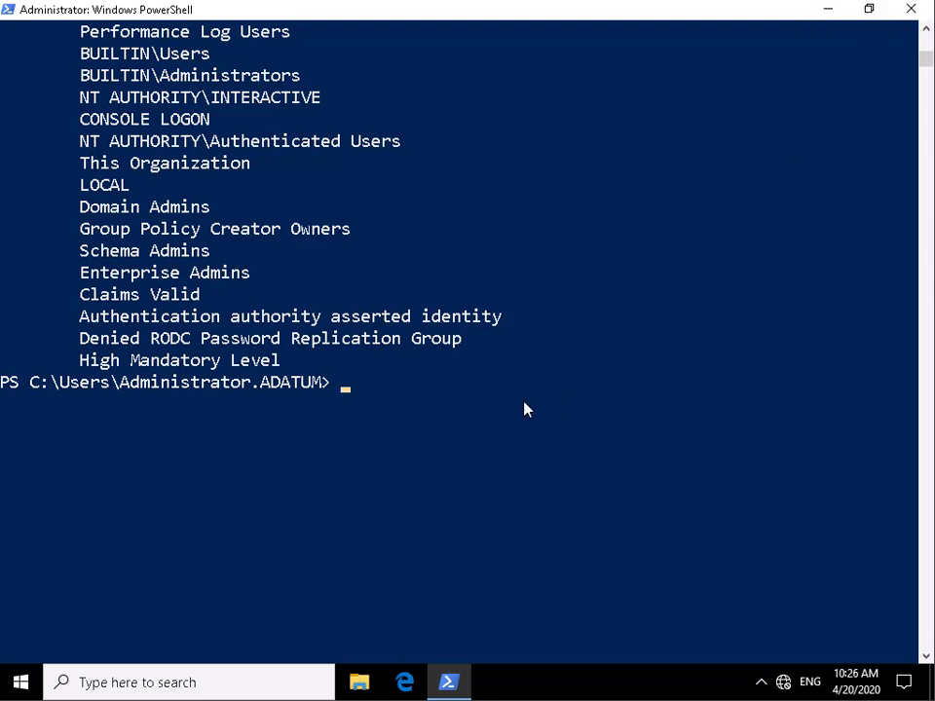
Save the Group Policy report to a file by running gpresult /r > c:\results.html.
{"action": "left_click", "coordinate": [501, 385]}
{"action": "type", "text": "gpresult /r"}
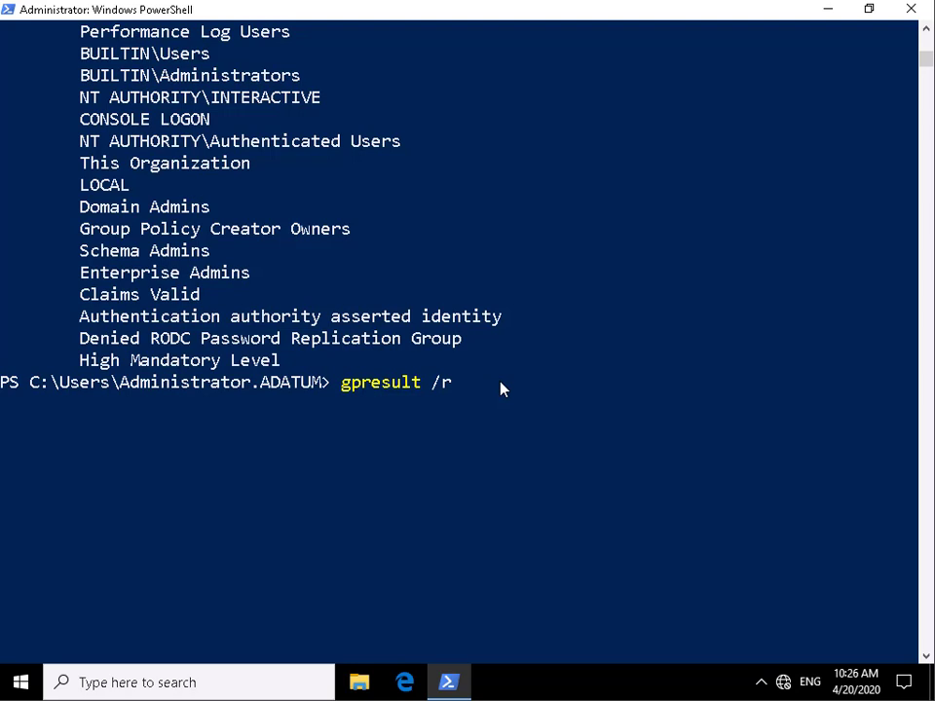
{"action": "type", "text": "> c:\\results.html"}
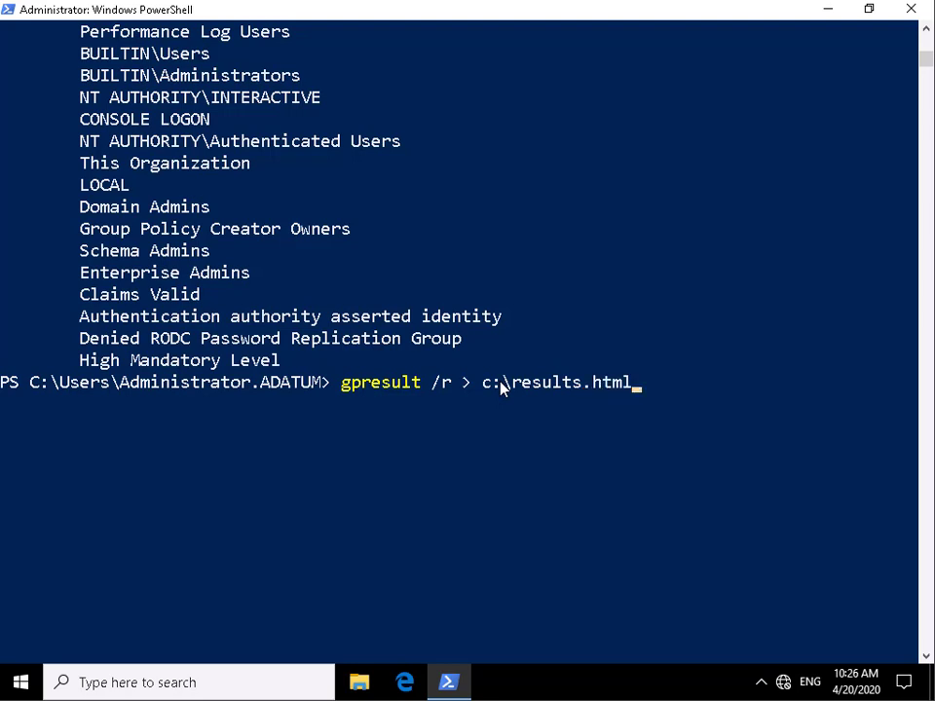
{"action": "key", "text": "Return"}
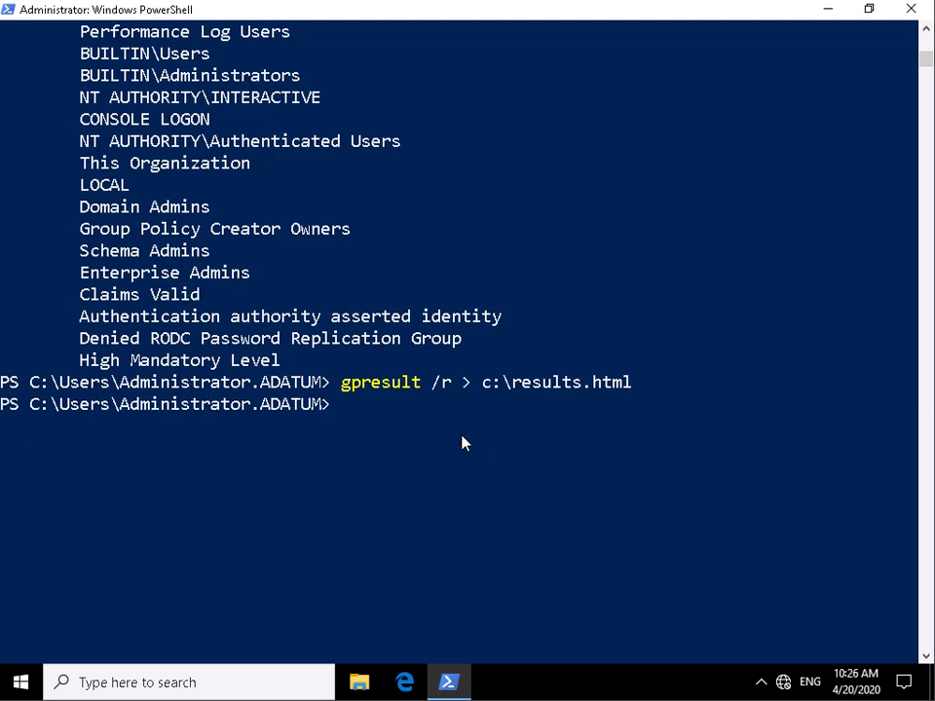
Open results.html from Local Disk (C:) in File Explorer, review the saved report and close it.
{"action": "left_click", "coordinate": [359, 682]}
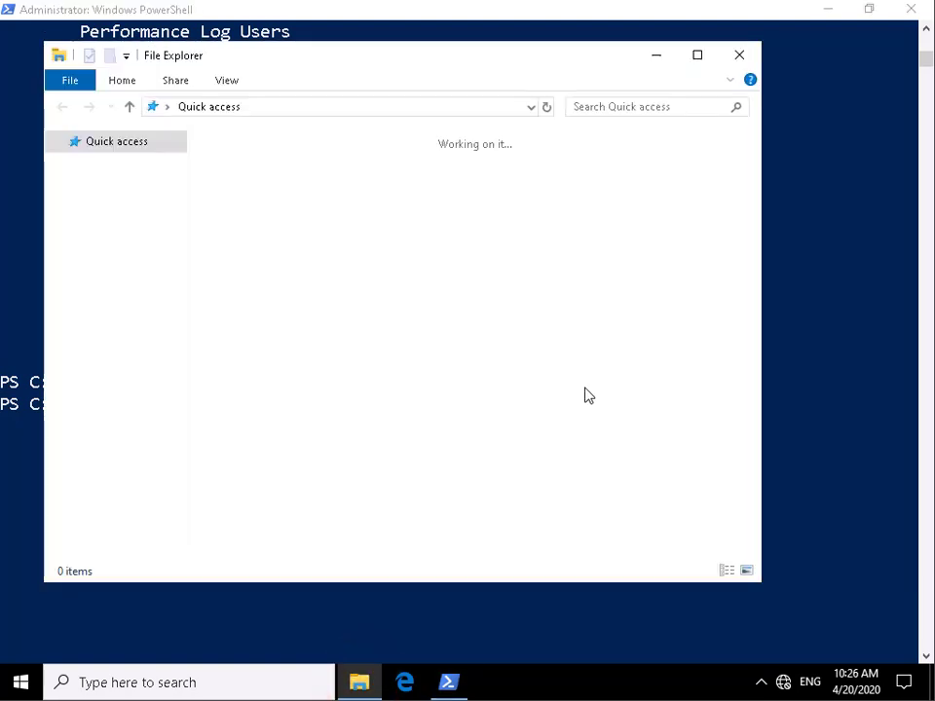
{"action": "left_click", "coordinate": [151, 472]}
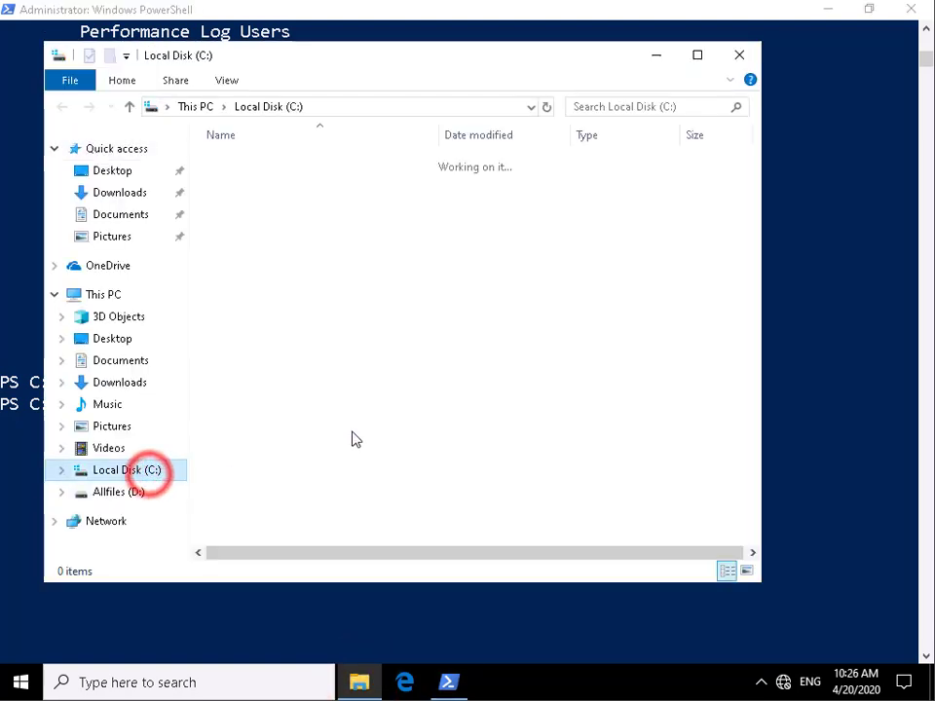
{"action": "left_click", "coordinate": [252, 259]}
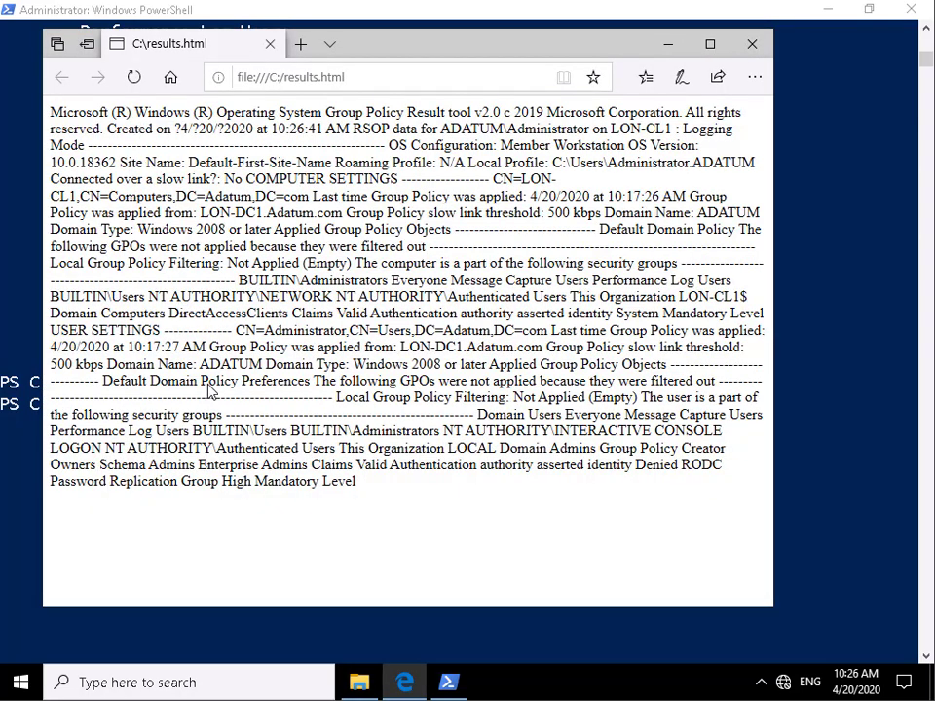
{"action": "left_click", "coordinate": [753, 45]}
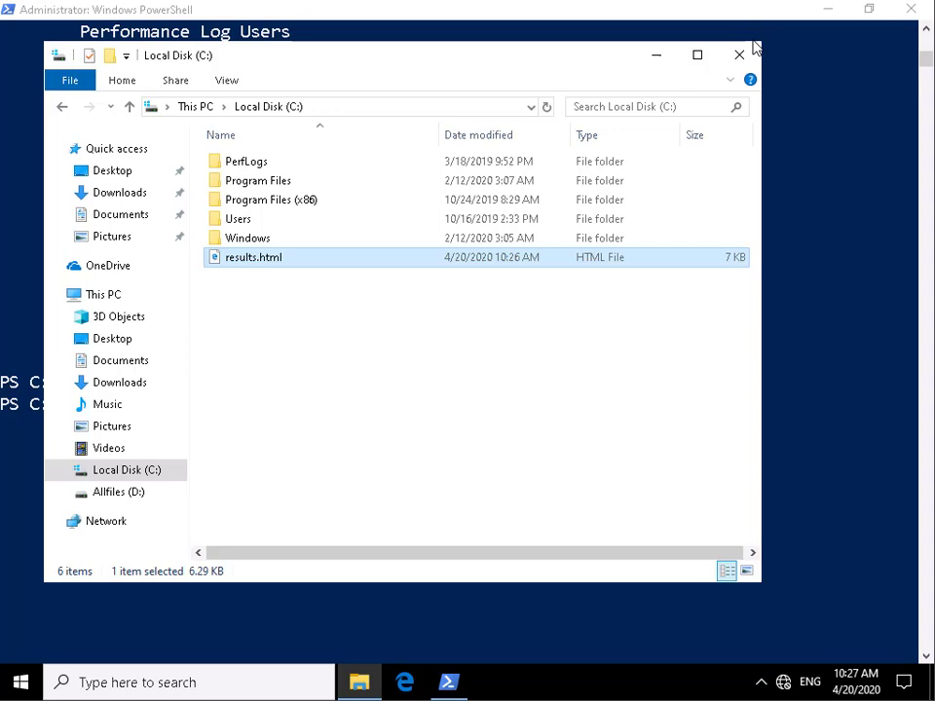
Switch to the 10982D-LON-DC1 virtual machine and open Group Policy Management from Server Manager.
{"action": "mouse_move", "coordinate": [477, 2]}
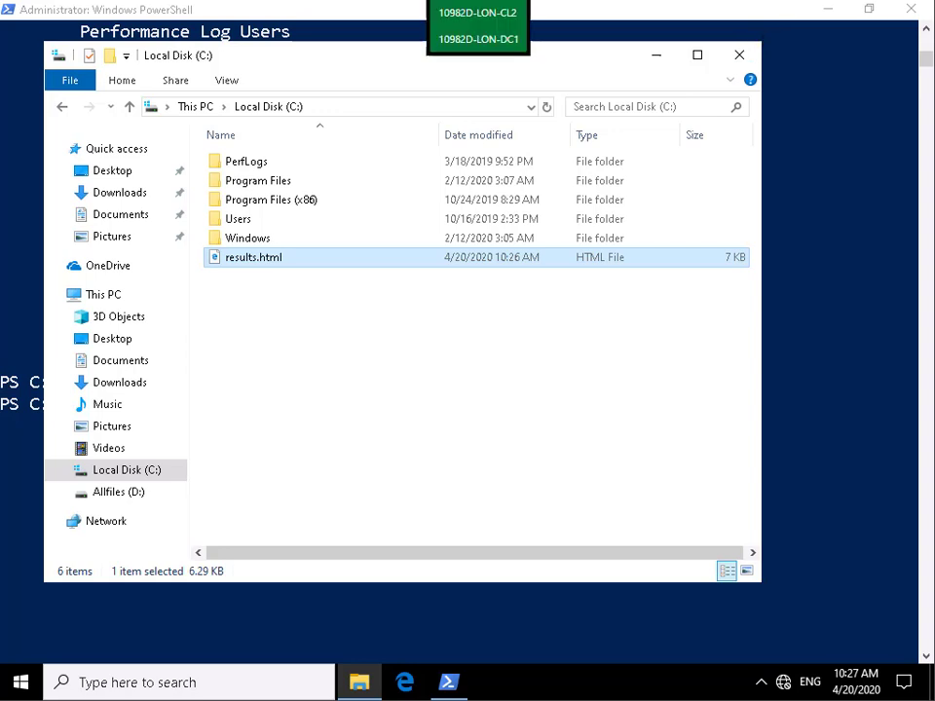
{"action": "left_click", "coordinate": [467, 41]}
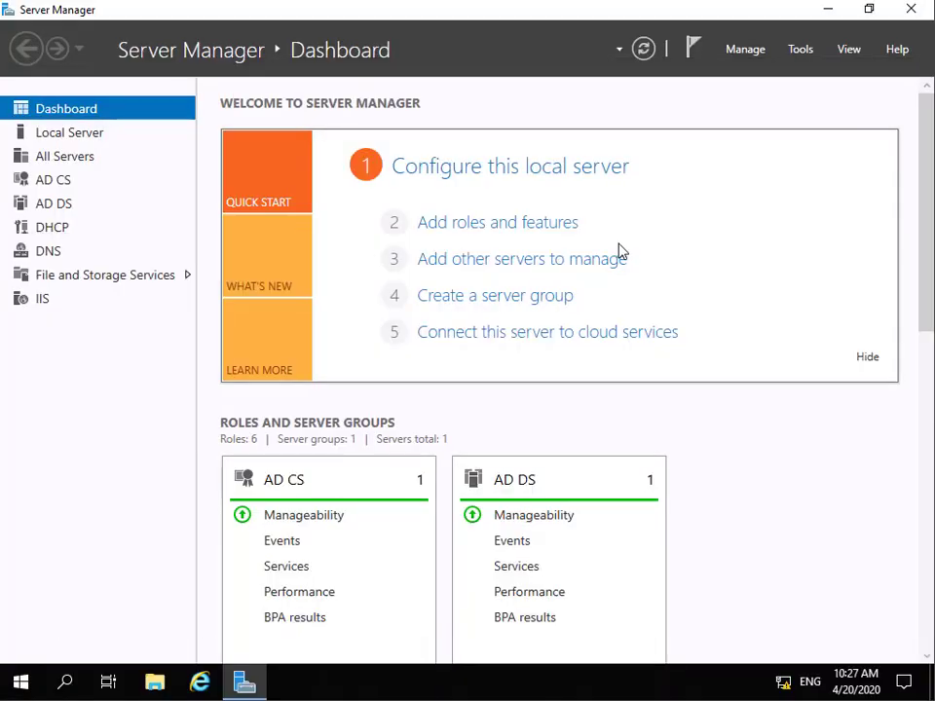
{"action": "left_click", "coordinate": [799, 50]}
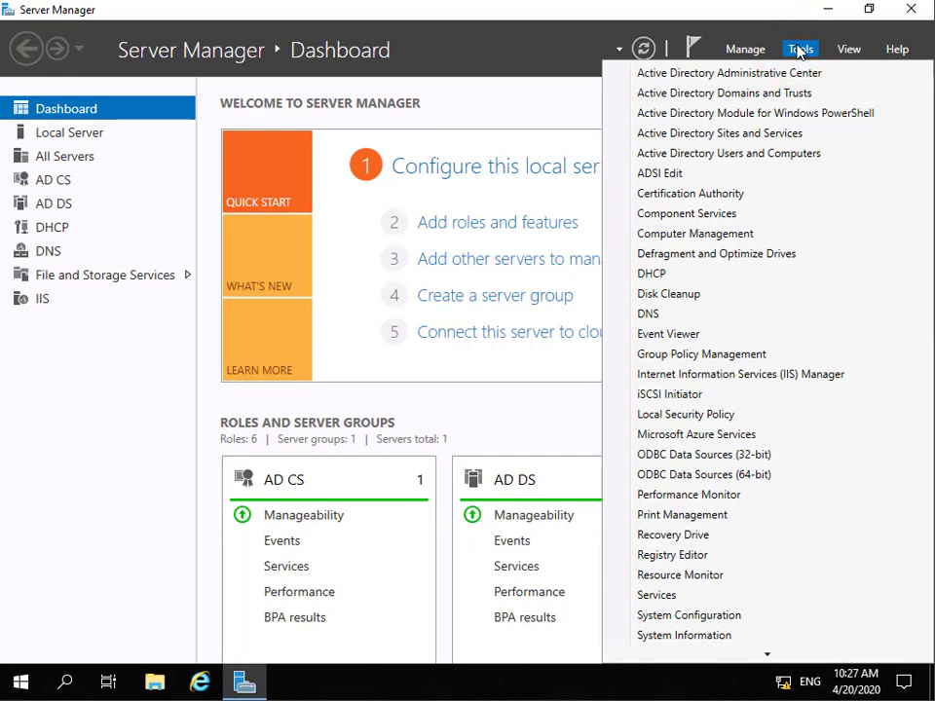
{"action": "left_click", "coordinate": [721, 355]}
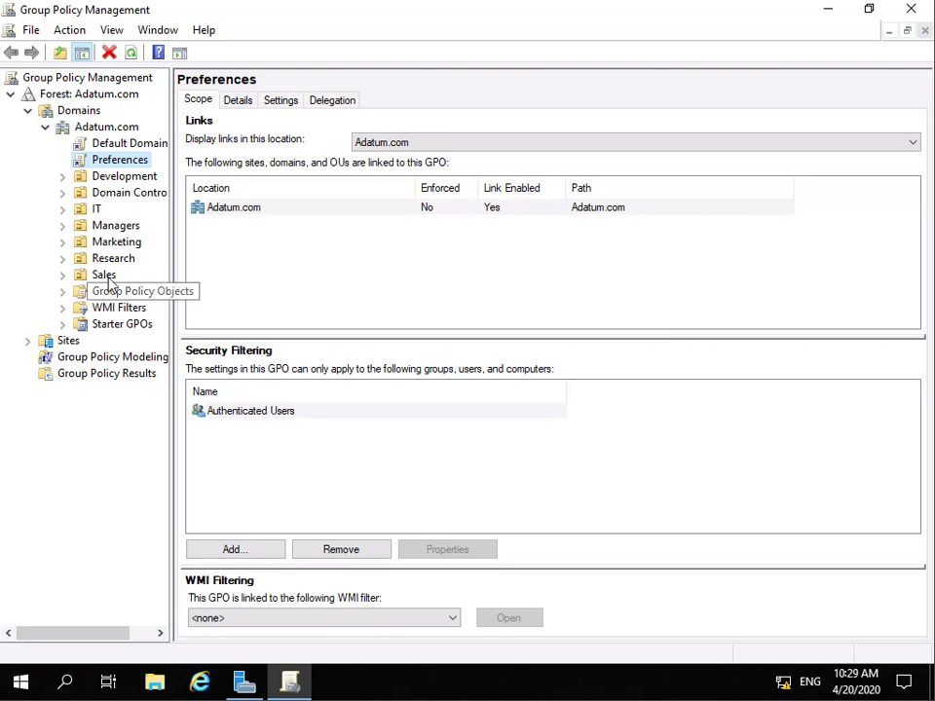
Start the Group Policy Results Wizard from the Group Policy Results node and advance to the computer selection.
{"action": "left_click", "coordinate": [125, 375]}
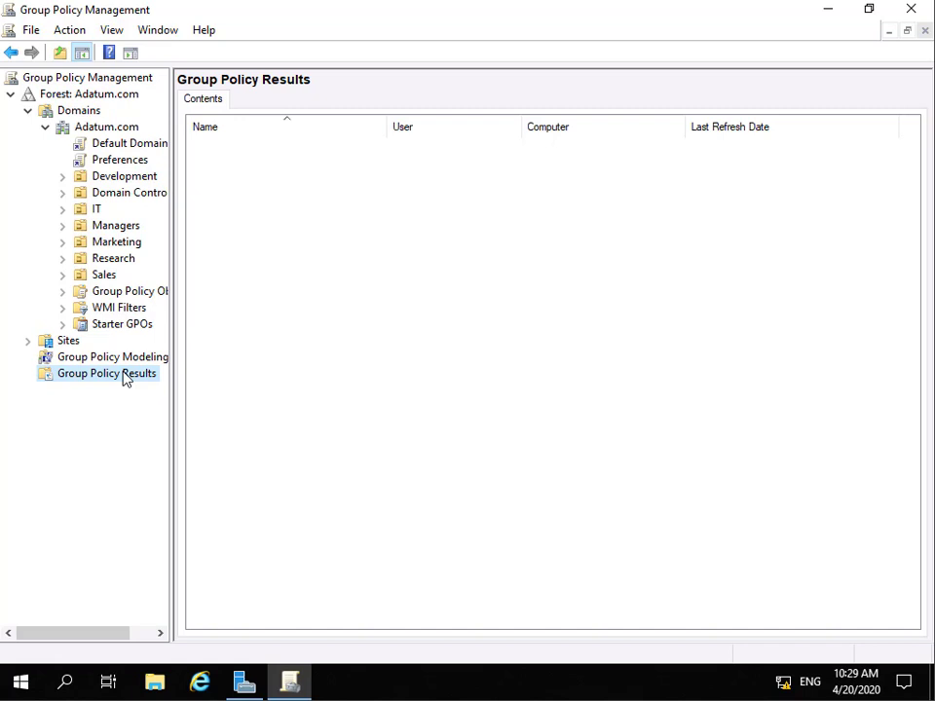
{"action": "right_click", "coordinate": [124, 375]}
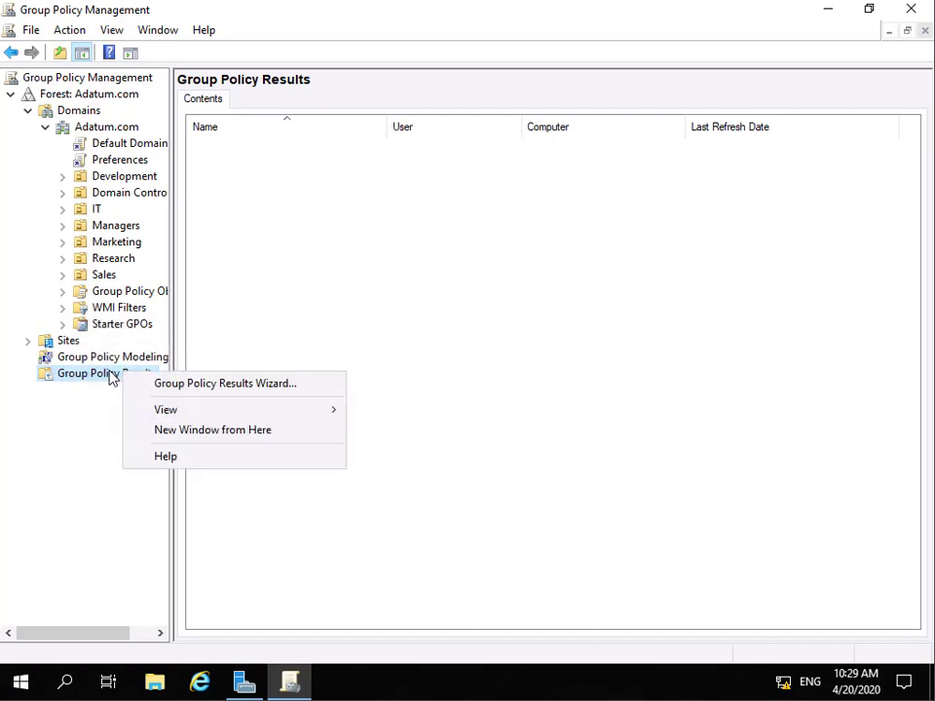
{"action": "left_click", "coordinate": [195, 383]}
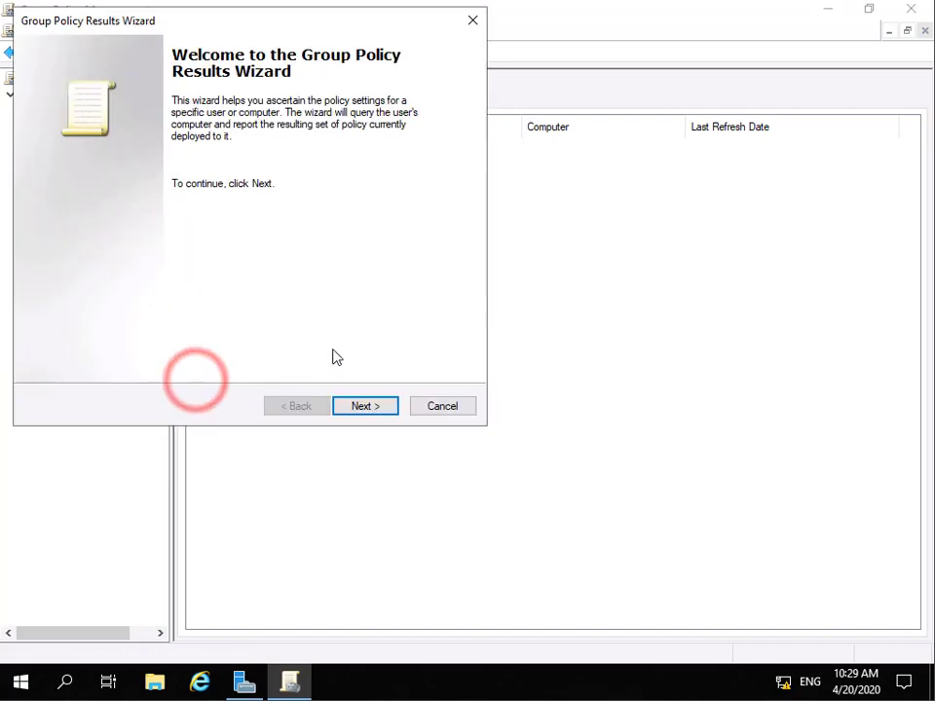
{"action": "left_click", "coordinate": [376, 409]}
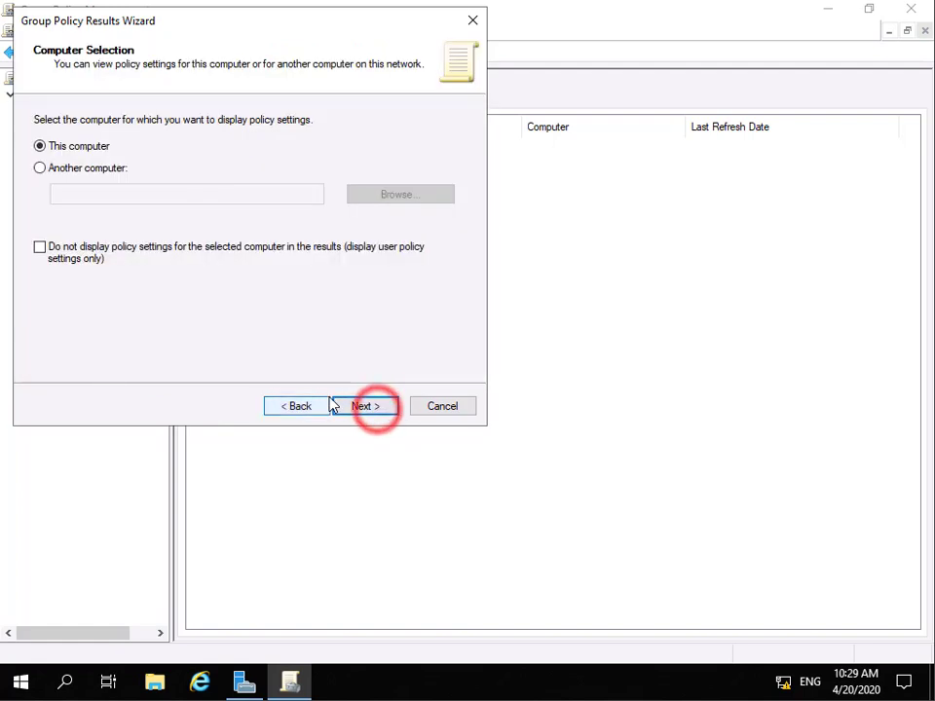
Choose another computer for the results, look up lon-cl1 in Adatum.com and accept it as the target.
{"action": "left_click", "coordinate": [49, 168]}
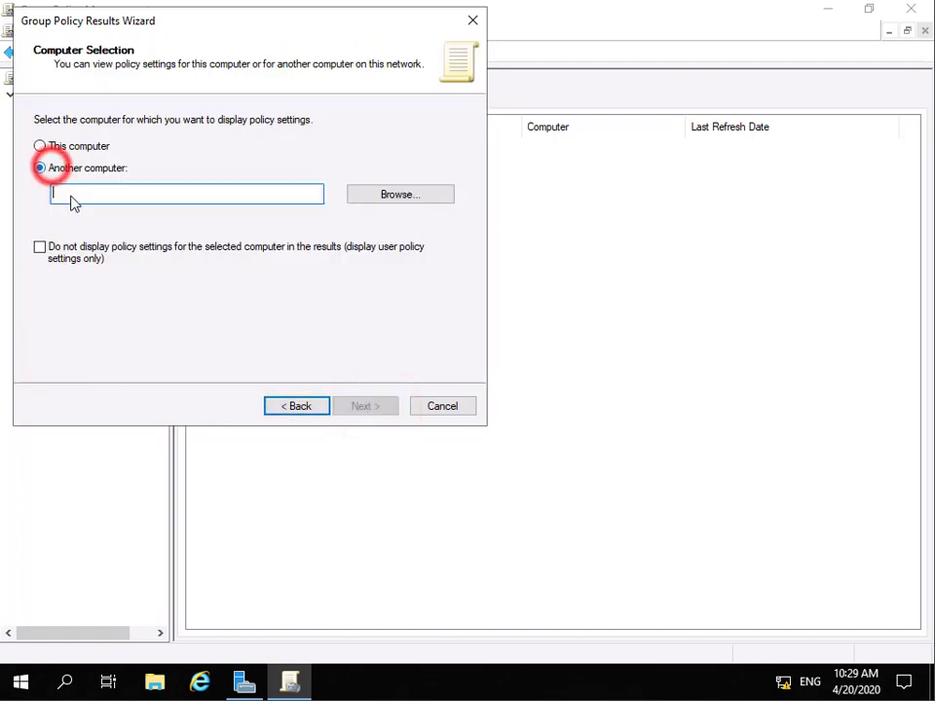
{"action": "left_click", "coordinate": [387, 199]}
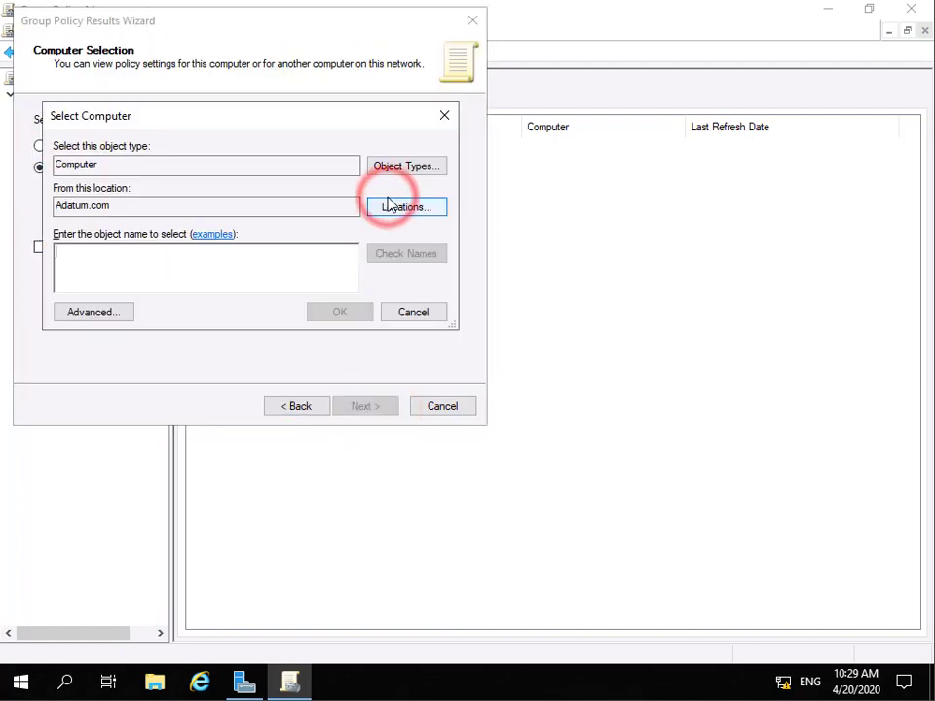
{"action": "type", "text": "lon"}
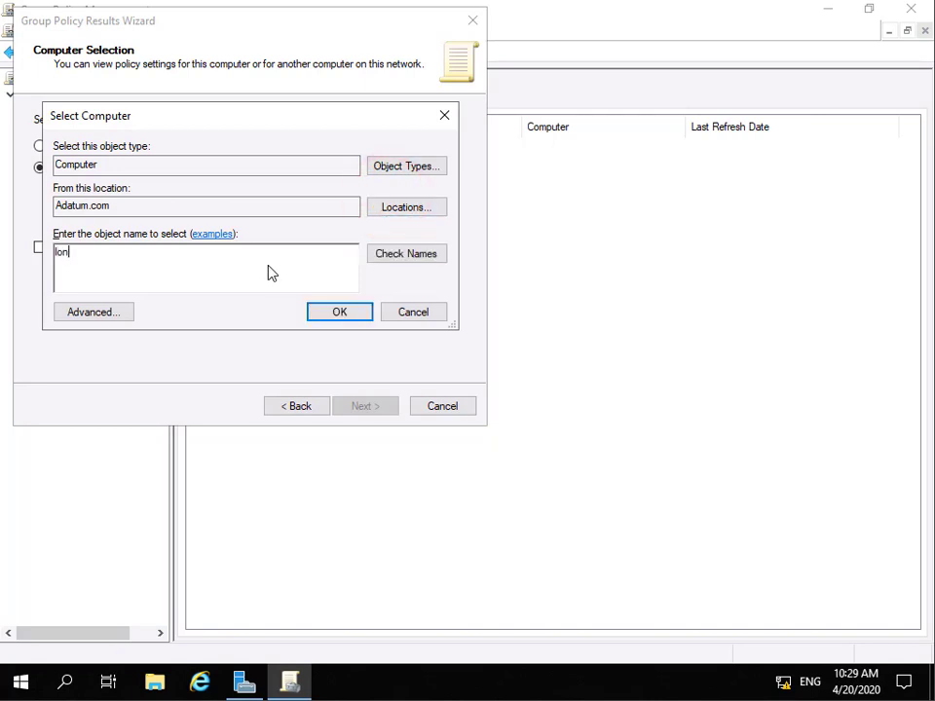
{"action": "type", "text": "-cl1"}
{"action": "left_click", "coordinate": [404, 256]}
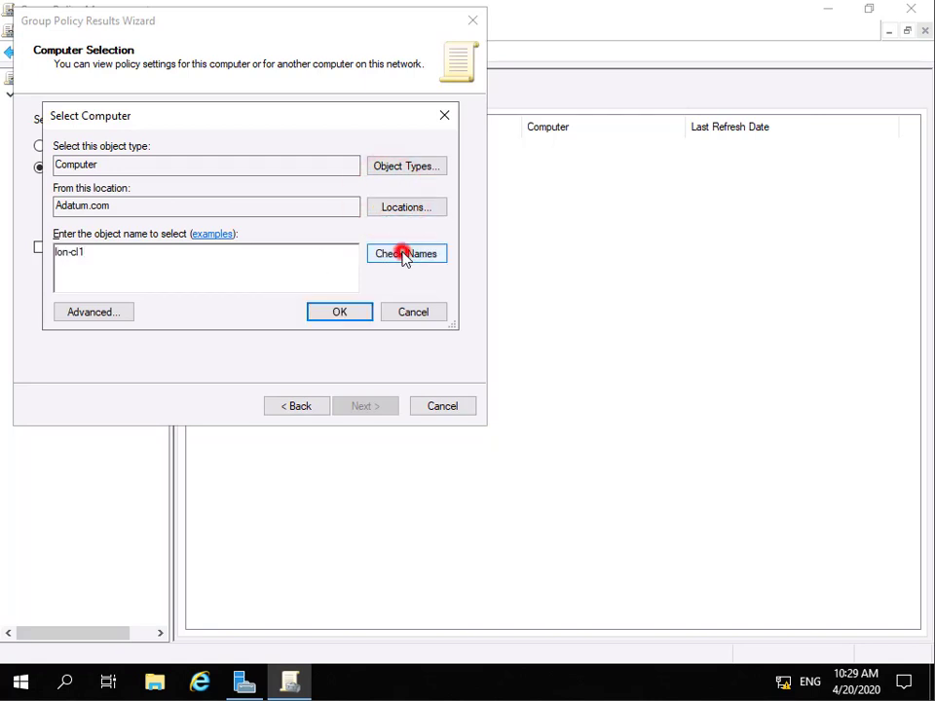
{"action": "left_click", "coordinate": [339, 311]}
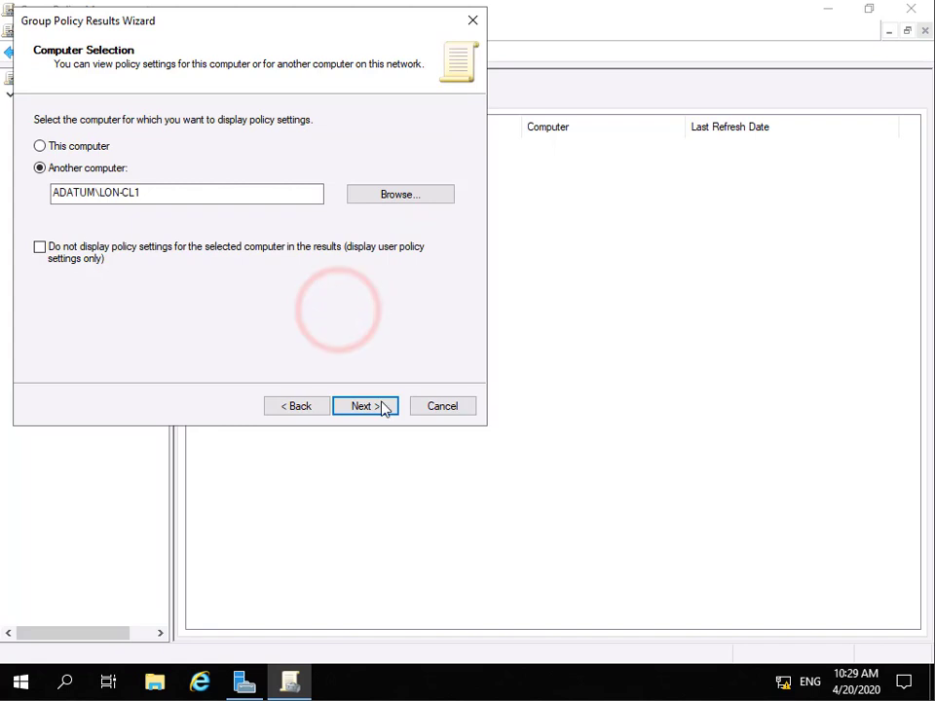
Choose ADATUM\Administrator as the user whose policy settings are displayed and complete the wizard to generate the results report.
{"action": "left_click", "coordinate": [379, 408]}
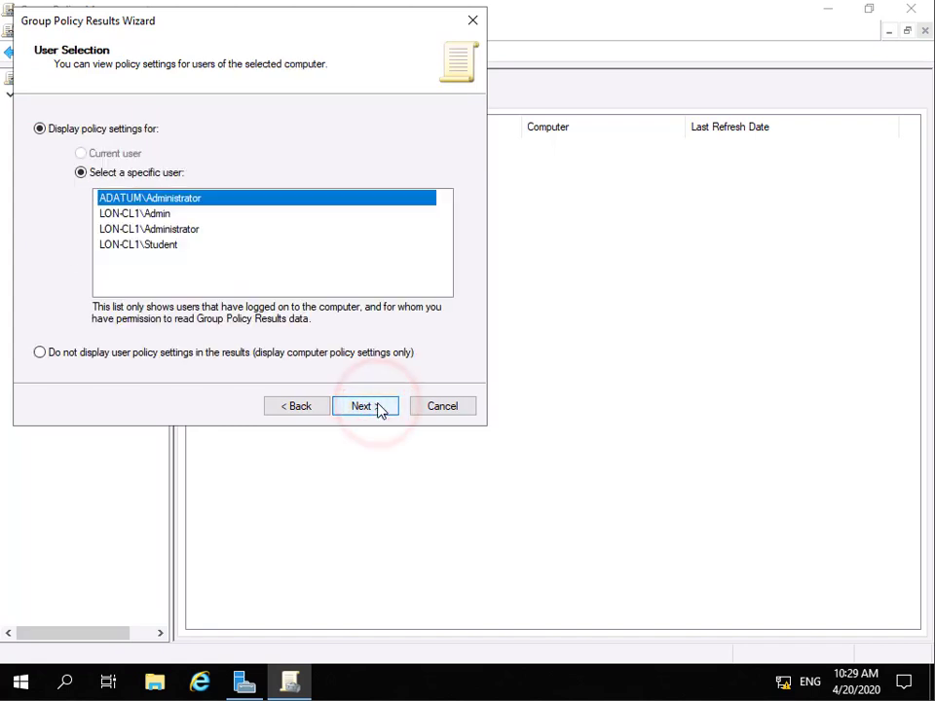
{"action": "left_click", "coordinate": [151, 231]}
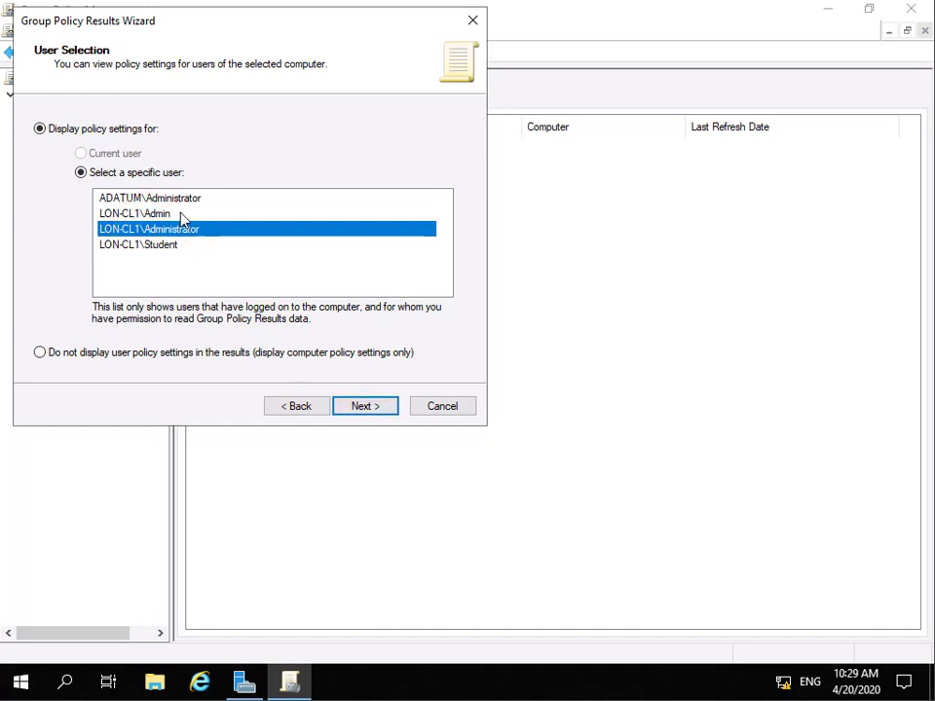
{"action": "left_click", "coordinate": [162, 196]}
{"action": "left_click", "coordinate": [370, 409]}
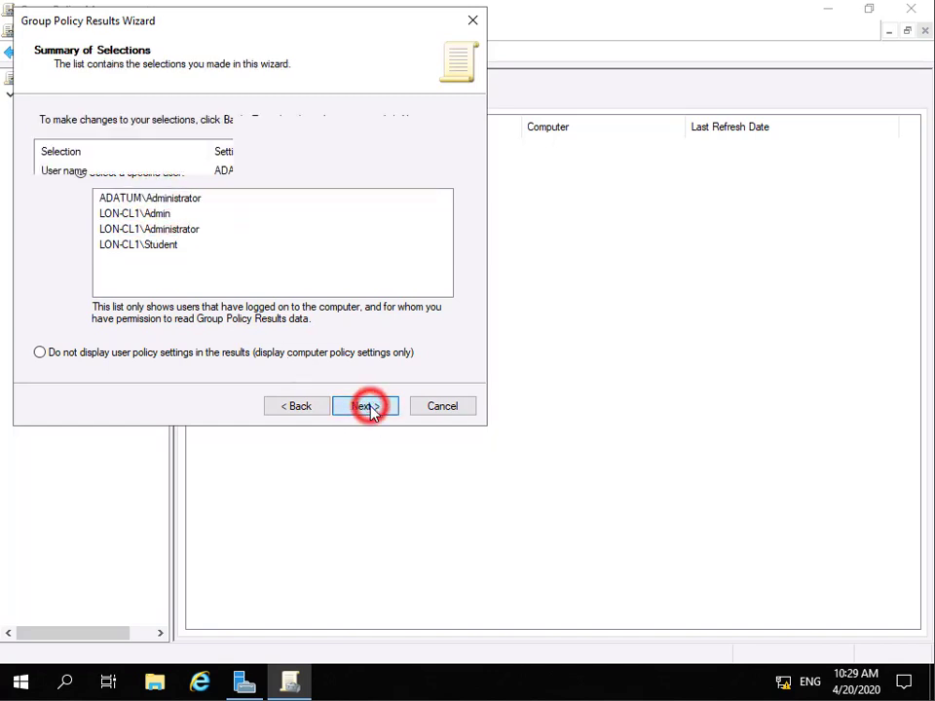
{"action": "left_click", "coordinate": [369, 409]}
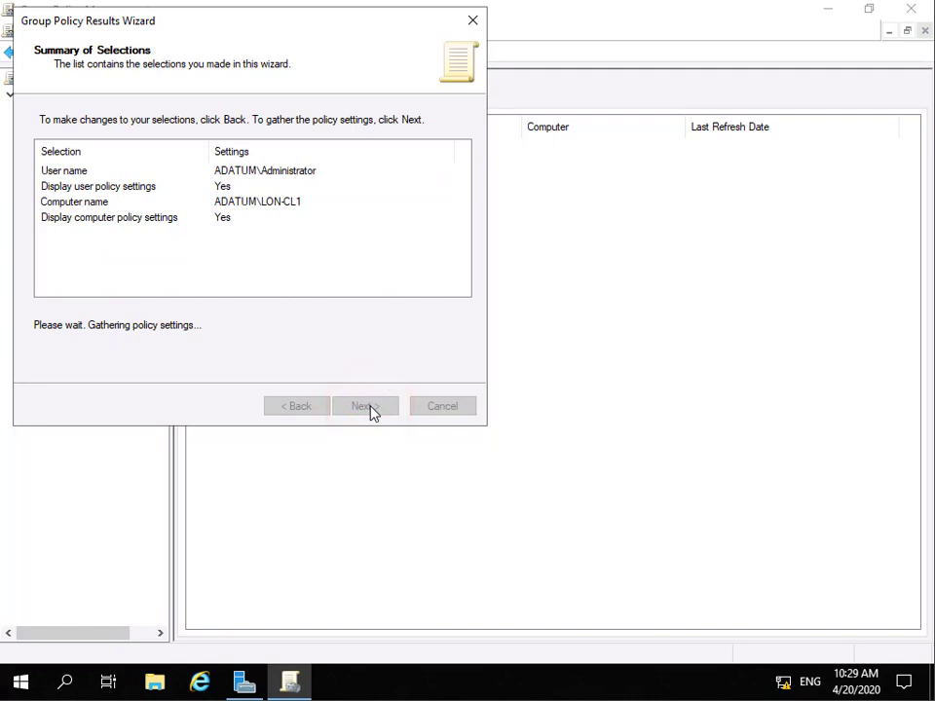
{"action": "left_click", "coordinate": [365, 407]}
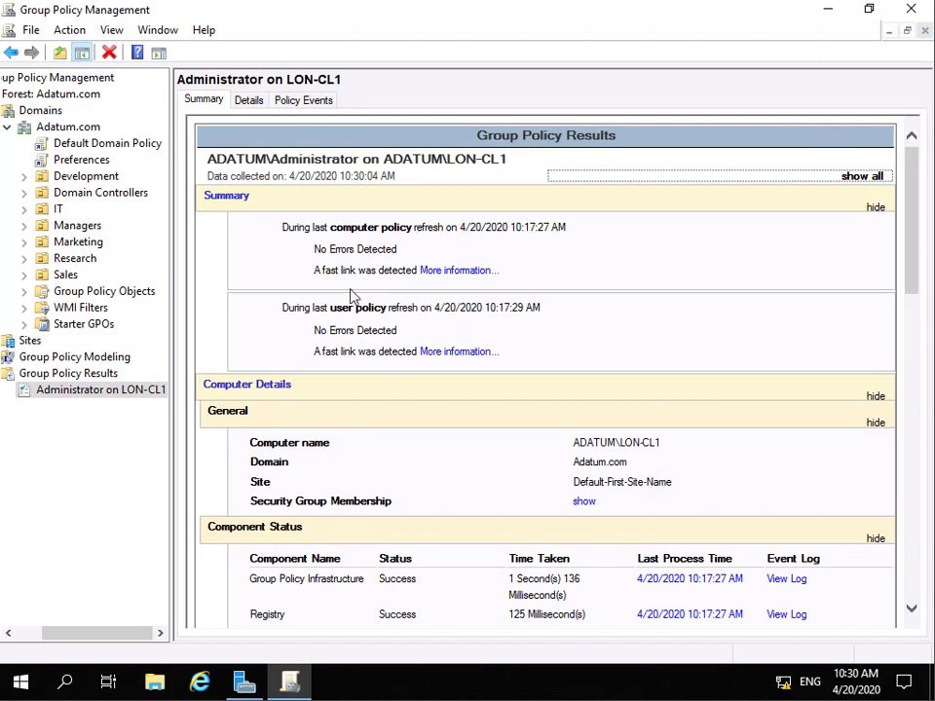
Review the report summary for Administrator on LON-CL1, expanding Security Settings and Account Policies/Password Policy to see each winning GPO.
{"action": "scroll", "coordinate": [375, 383], "scroll_direction": "down", "scroll_amount": 3}
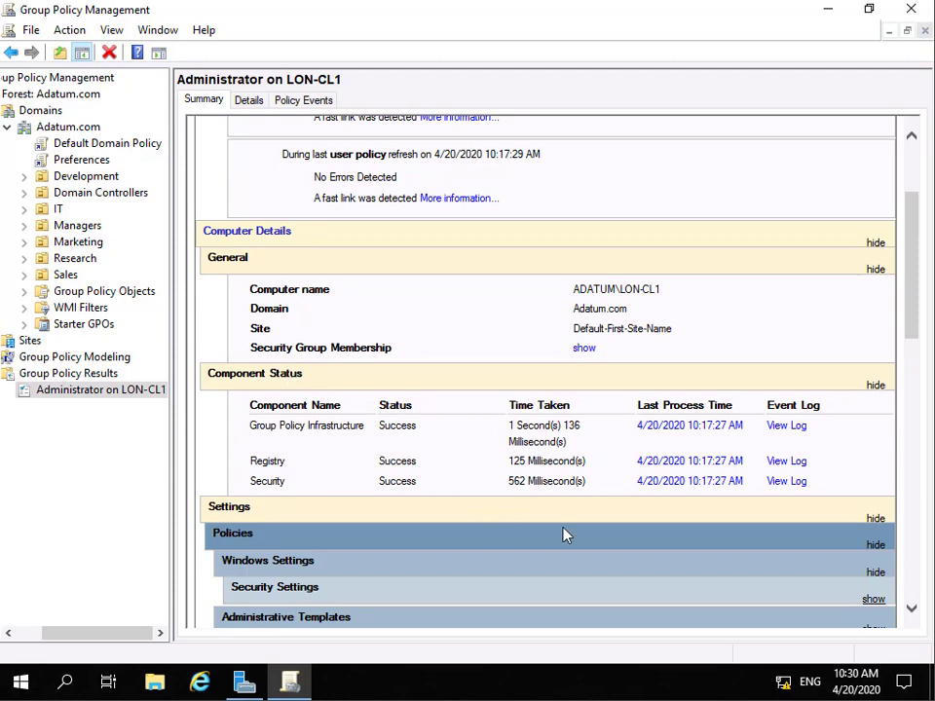
{"action": "scroll", "coordinate": [227, 404], "scroll_direction": "down", "scroll_amount": 3}
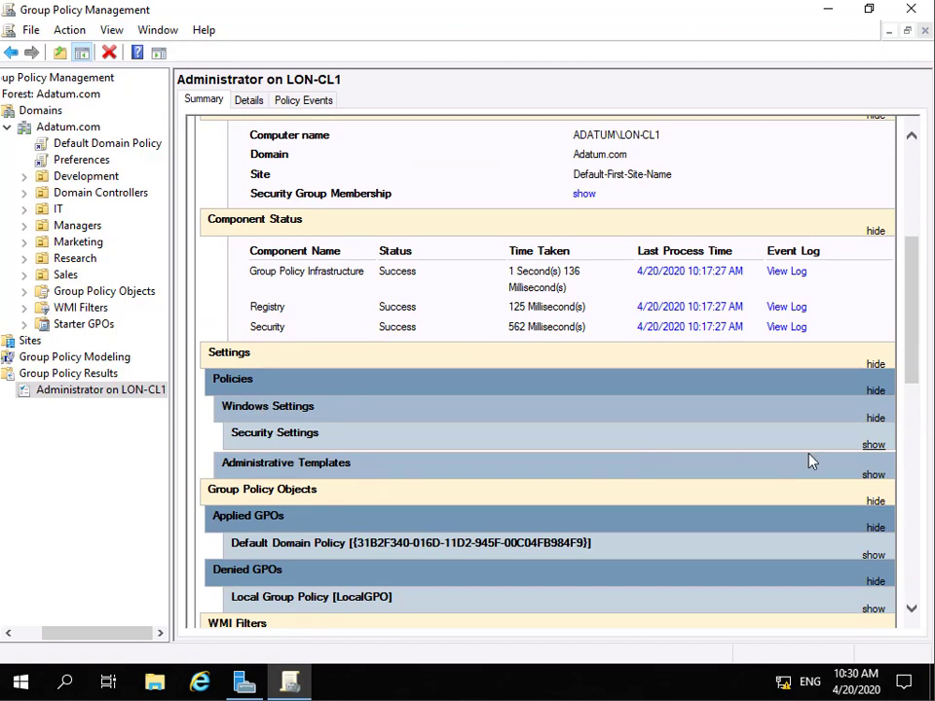
{"action": "left_click", "coordinate": [873, 445]}
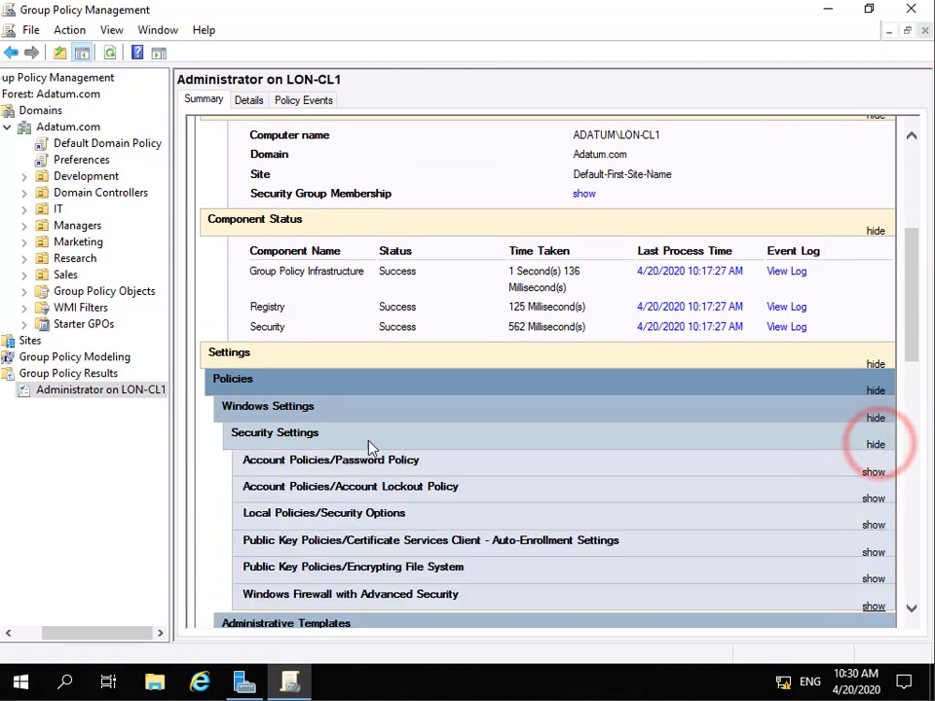
{"action": "left_click", "coordinate": [873, 473]}
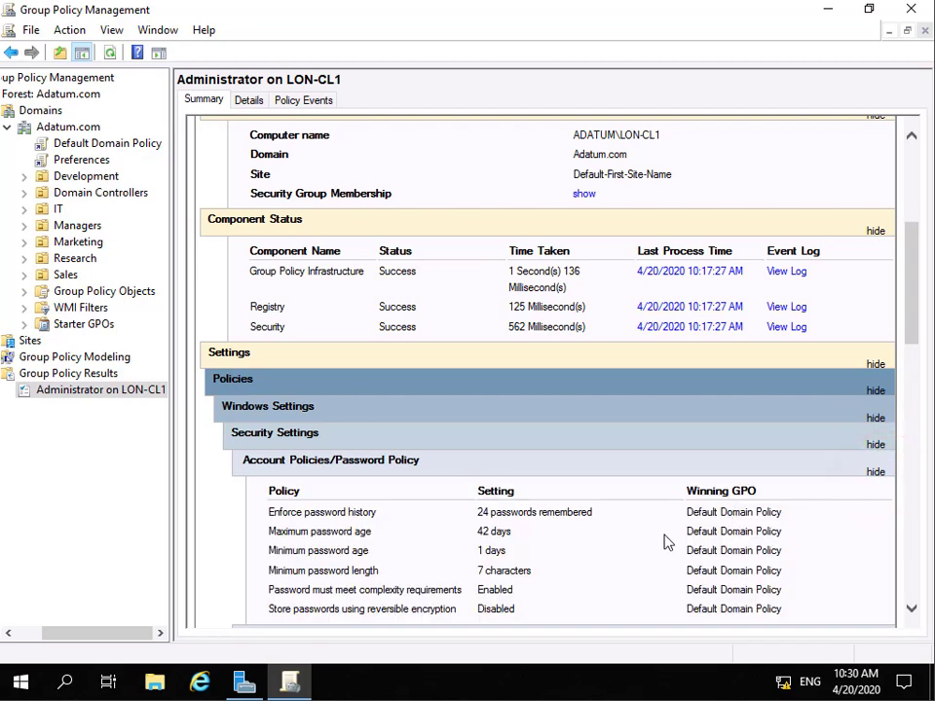
{"action": "scroll", "coordinate": [478, 530], "scroll_direction": "down", "scroll_amount": 3}
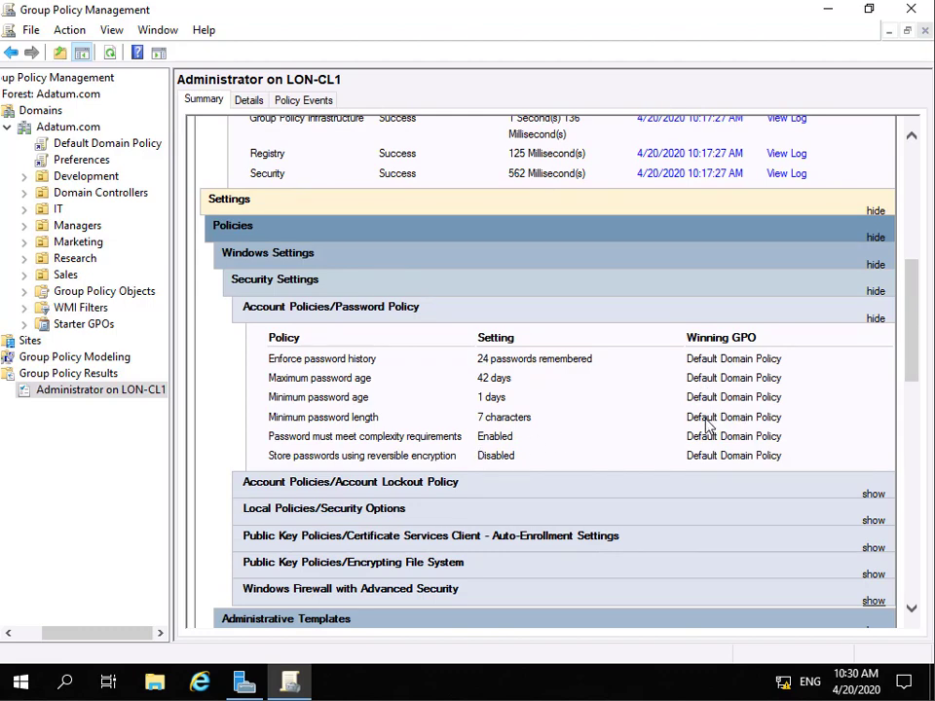
{"action": "scroll", "coordinate": [586, 411], "scroll_direction": "up", "scroll_amount": 8}
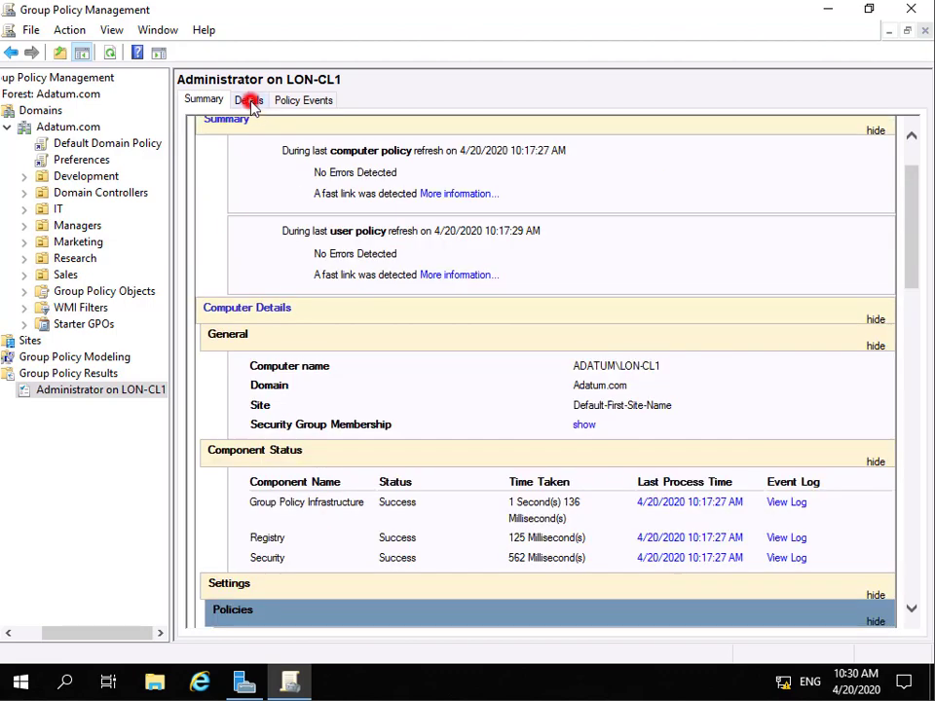
Examine the report's Details view, covering computer component status, applied and denied GPOs, WMI filters and user details.
{"action": "left_click", "coordinate": [249, 101]}
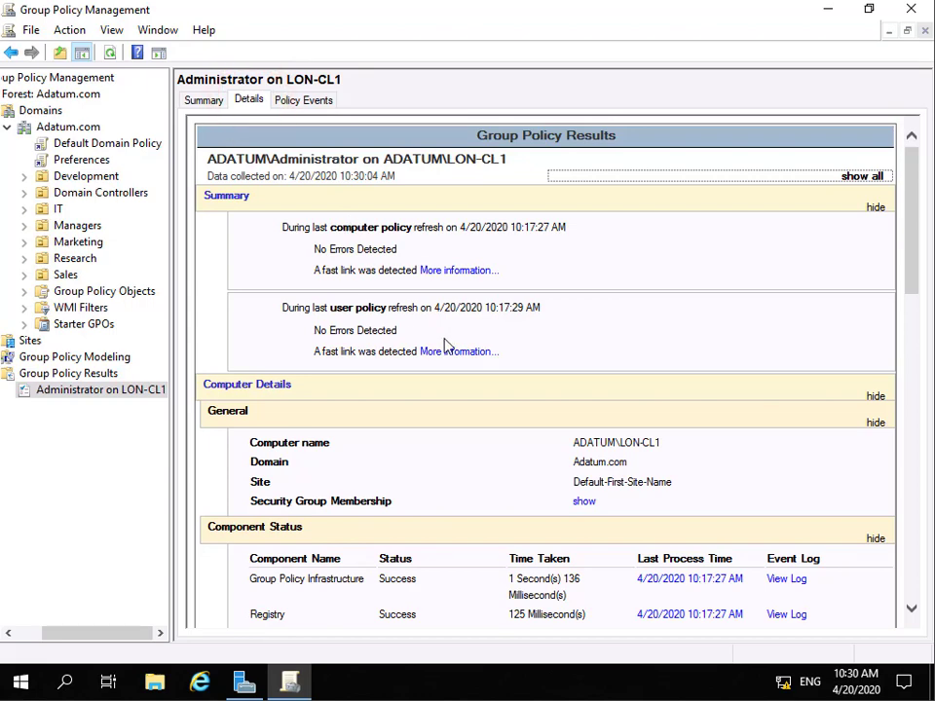
{"action": "scroll", "coordinate": [445, 345], "scroll_direction": "down", "scroll_amount": 3}
{"action": "scroll", "coordinate": [445, 346], "scroll_direction": "down", "scroll_amount": 3}
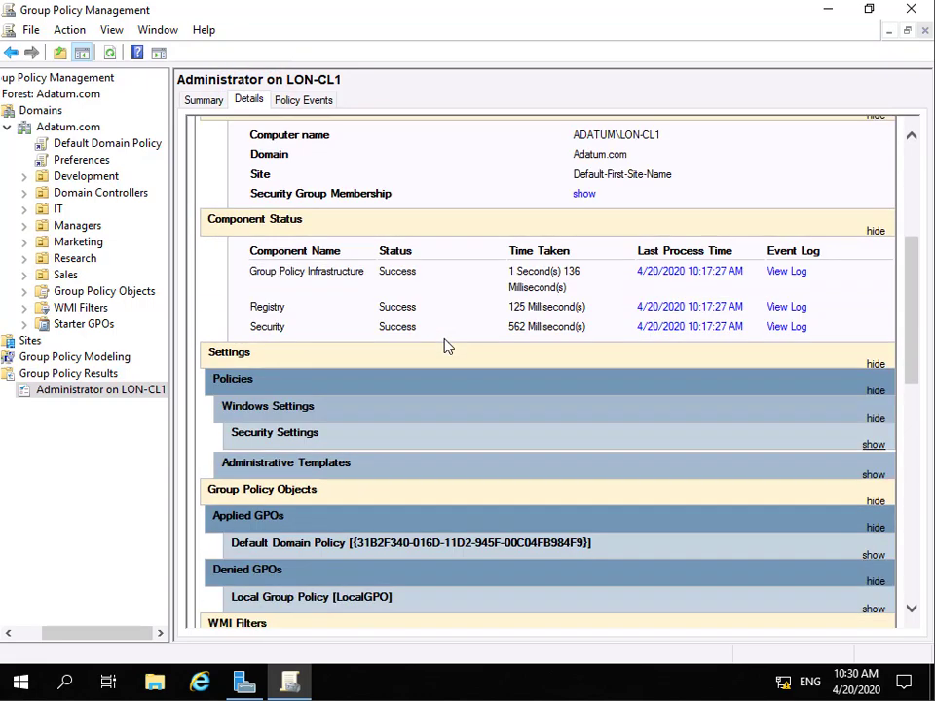
{"action": "scroll", "coordinate": [445, 345], "scroll_direction": "down", "scroll_amount": 3}
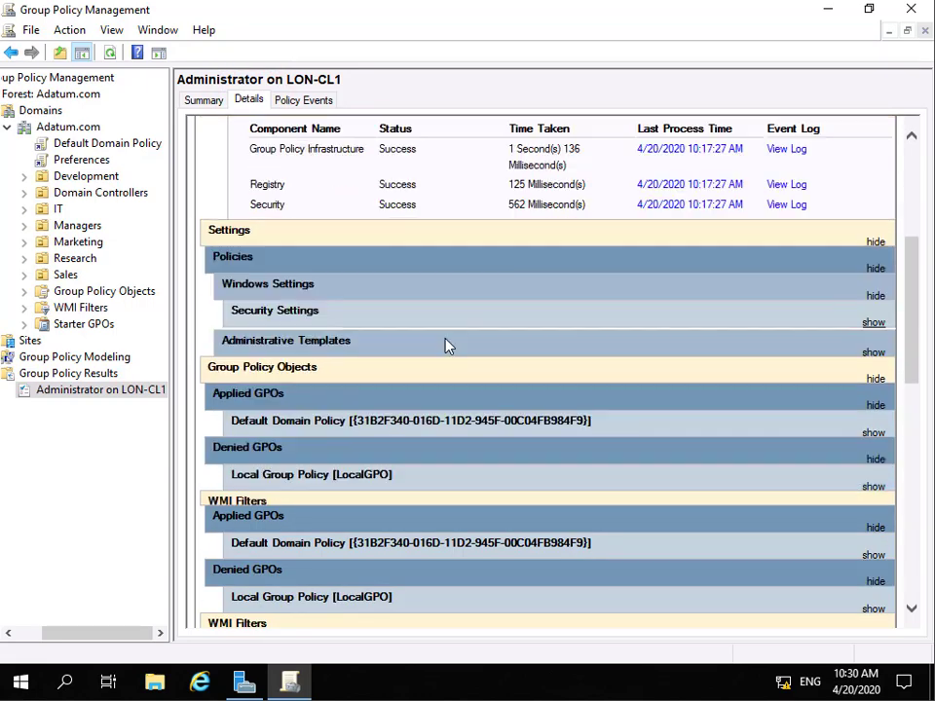
{"action": "scroll", "coordinate": [445, 344], "scroll_direction": "down", "scroll_amount": 3}
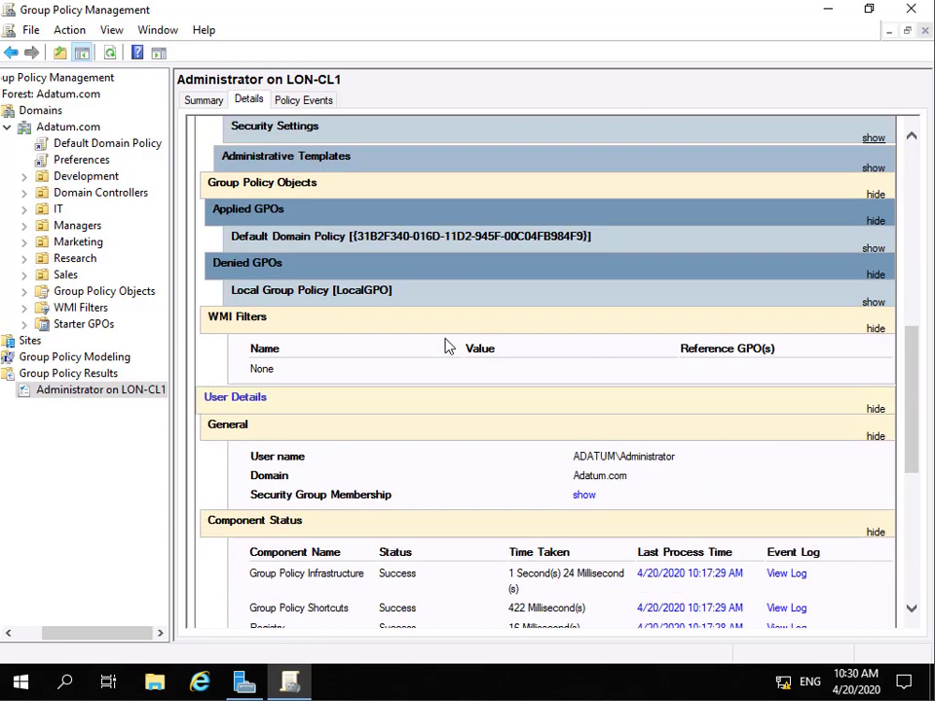
{"action": "scroll", "coordinate": [445, 346], "scroll_direction": "down", "scroll_amount": 3}
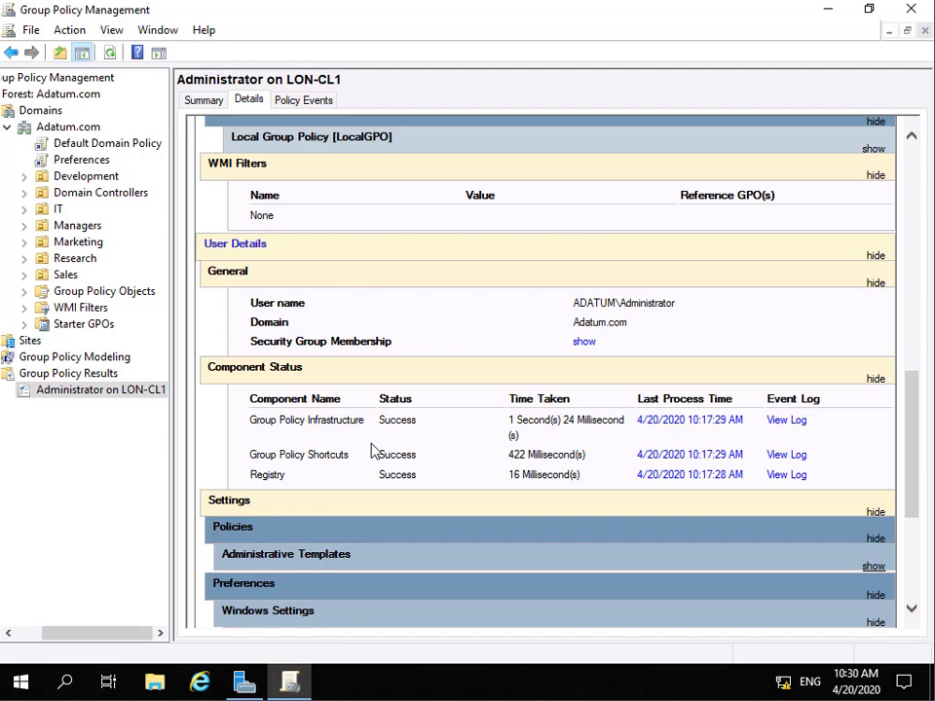
Show the policy events for LON-CL1, read the properties of the 4/20/2020 error event 1129 and close them.
{"action": "left_click", "coordinate": [310, 98]}
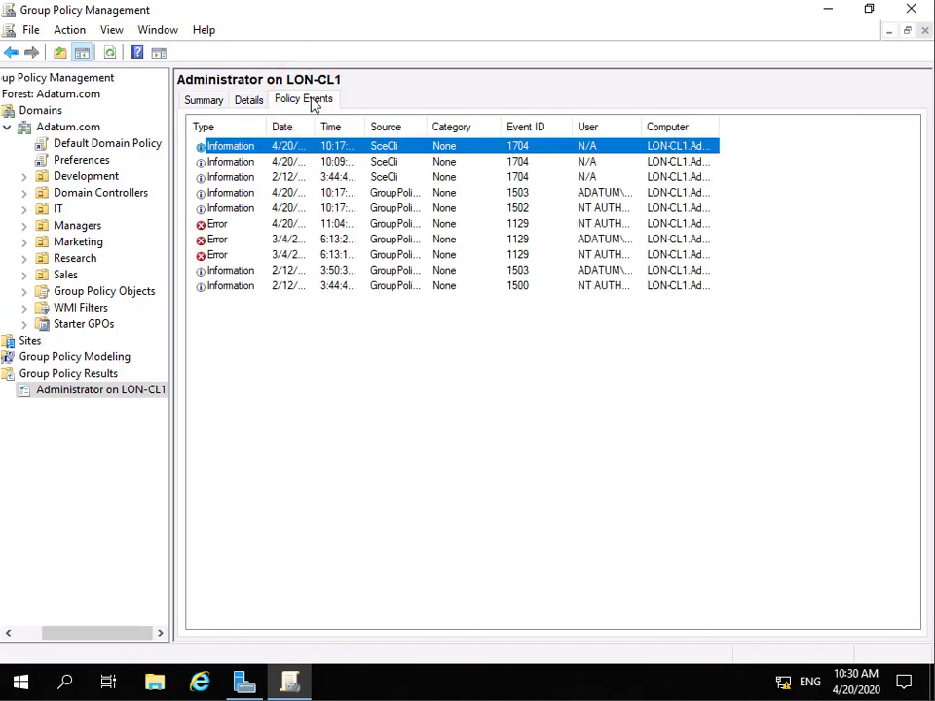
{"action": "left_click", "coordinate": [225, 224]}
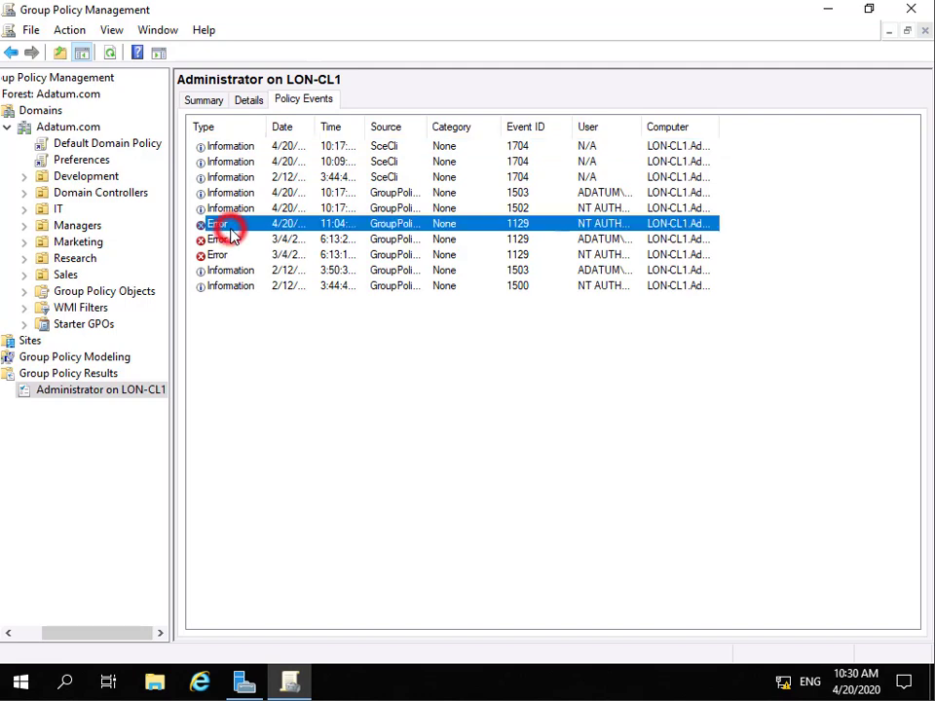
{"action": "double_click", "coordinate": [230, 227]}
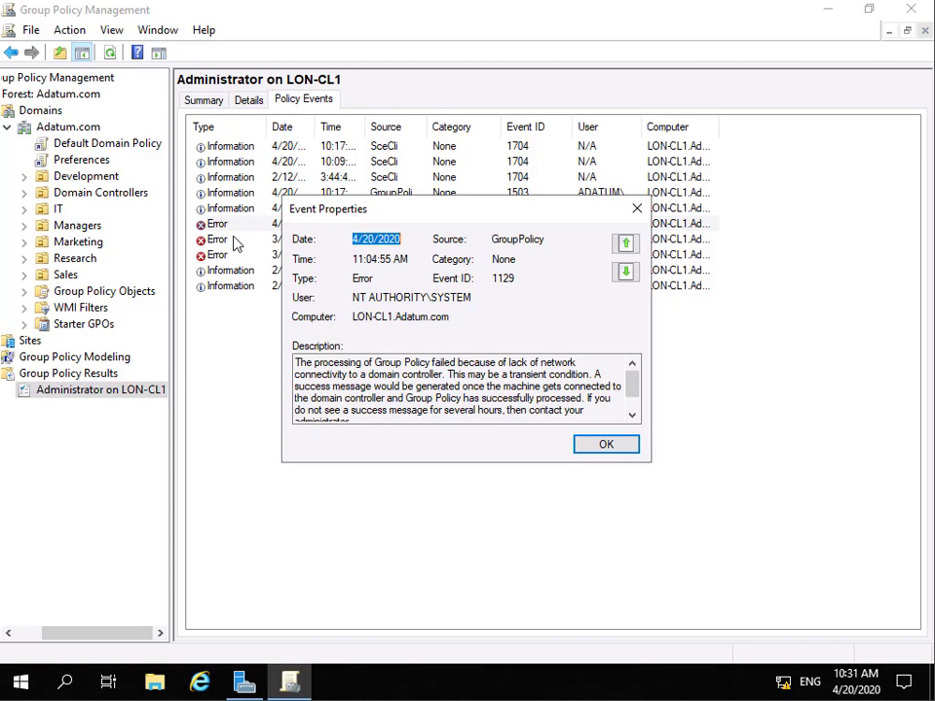
{"action": "left_click", "coordinate": [582, 448]}
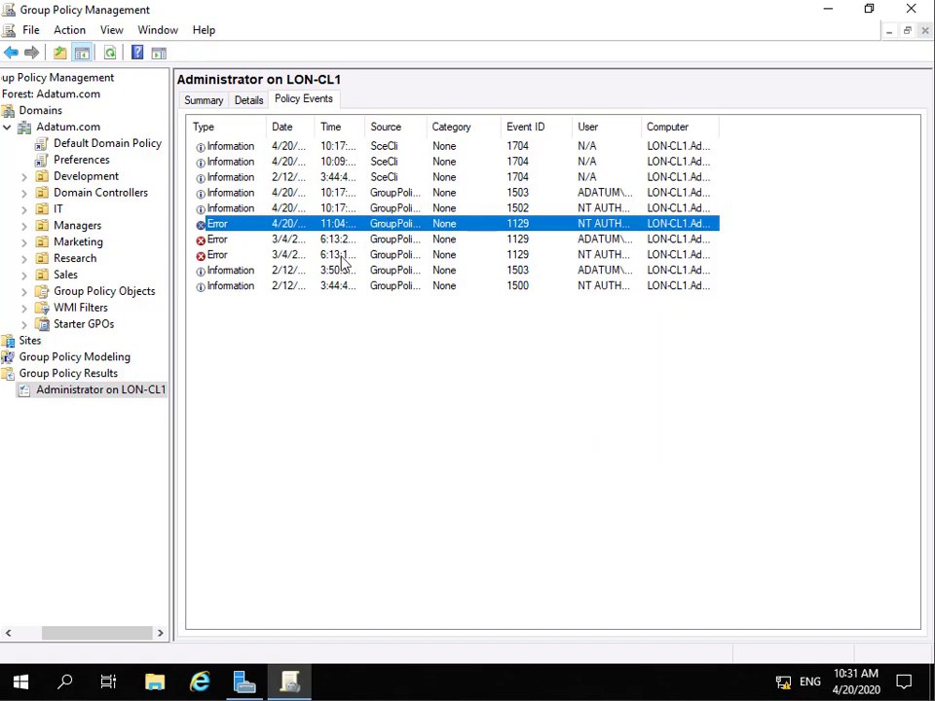
Save the Administrator on LON-CL1 report to the Desktop as the HTML file Administrator on LON-CL1.htm.
{"action": "right_click", "coordinate": [135, 390]}
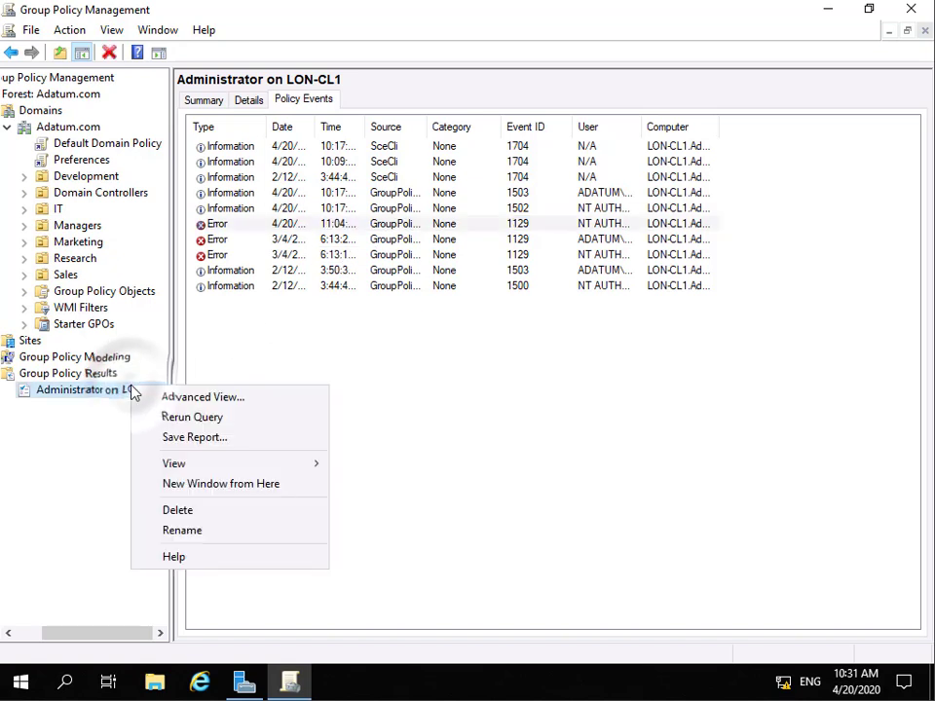
{"action": "left_click", "coordinate": [208, 436]}
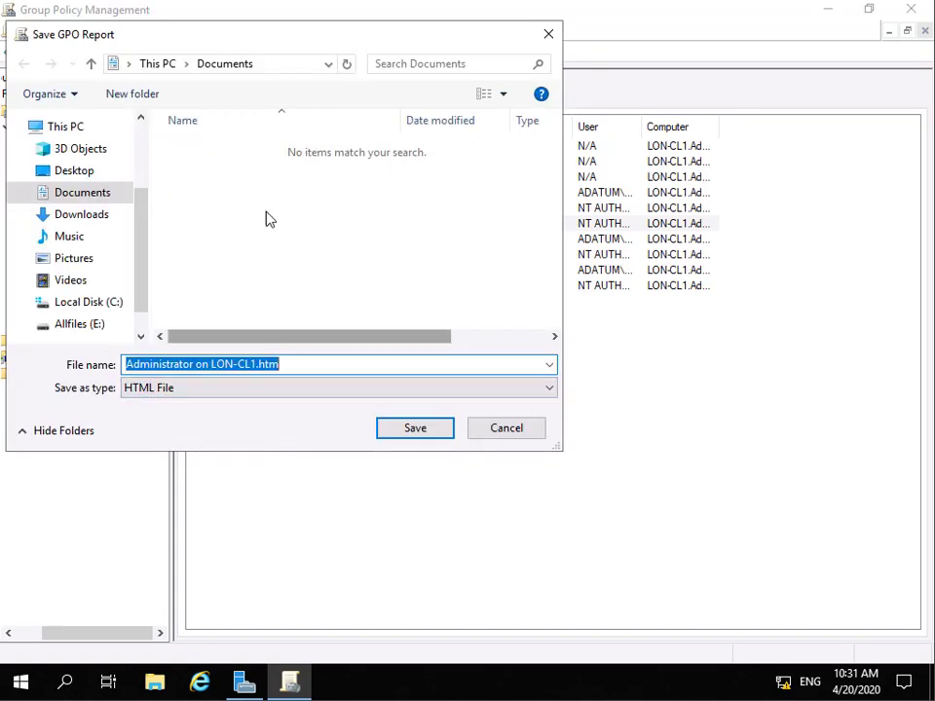
{"action": "left_click", "coordinate": [76, 173]}
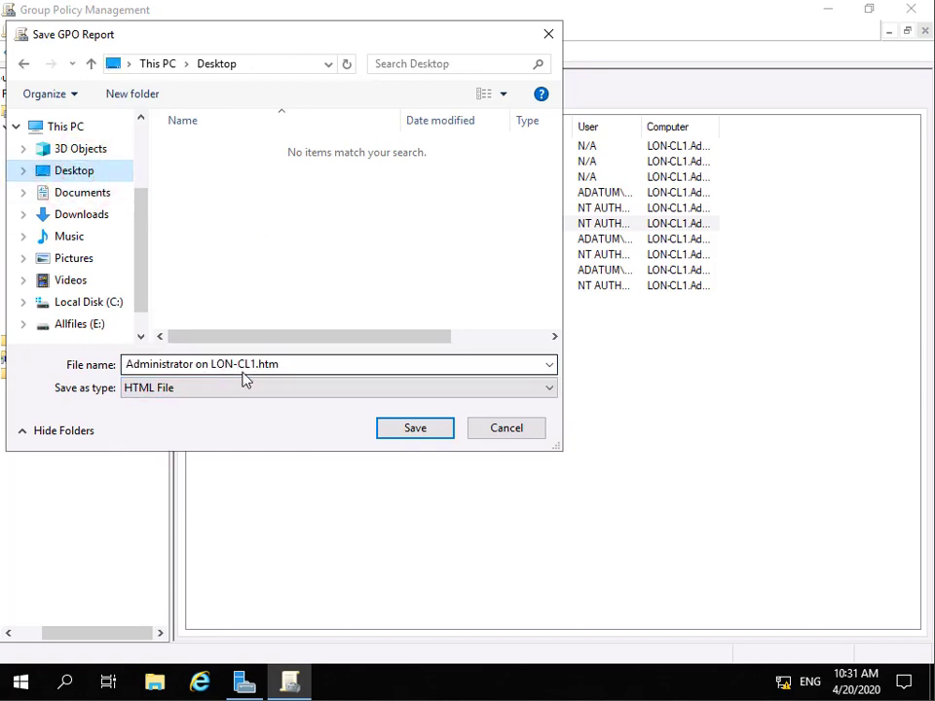
{"action": "left_click", "coordinate": [409, 433]}
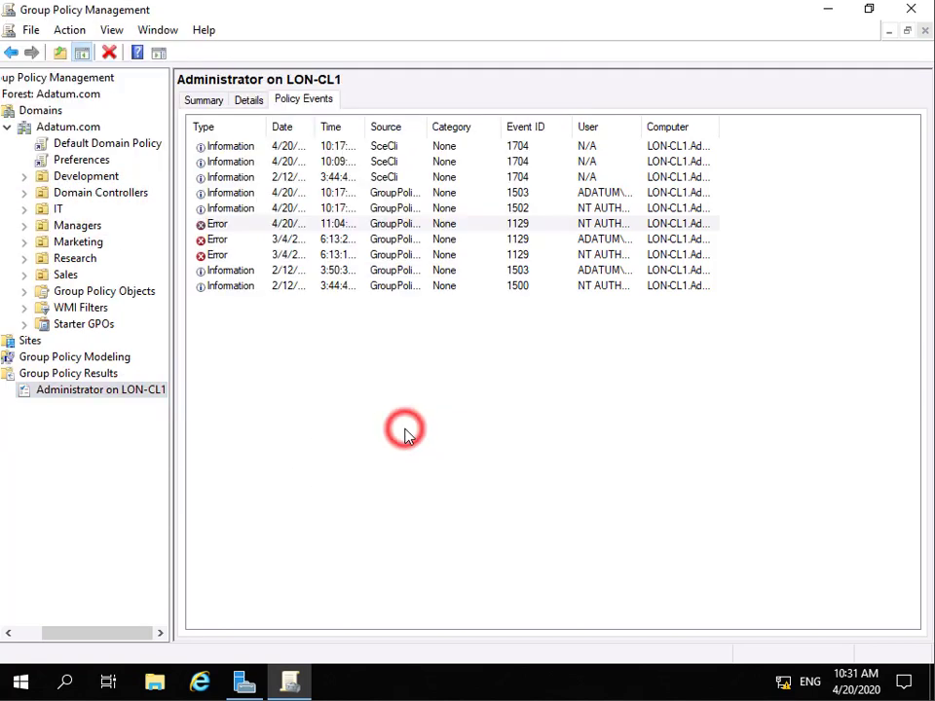
Minimize the open windows to check the saved report on the desktop and return to Group Policy Management.
{"action": "left_click", "coordinate": [832, 15]}
{"action": "left_click", "coordinate": [833, 13]}
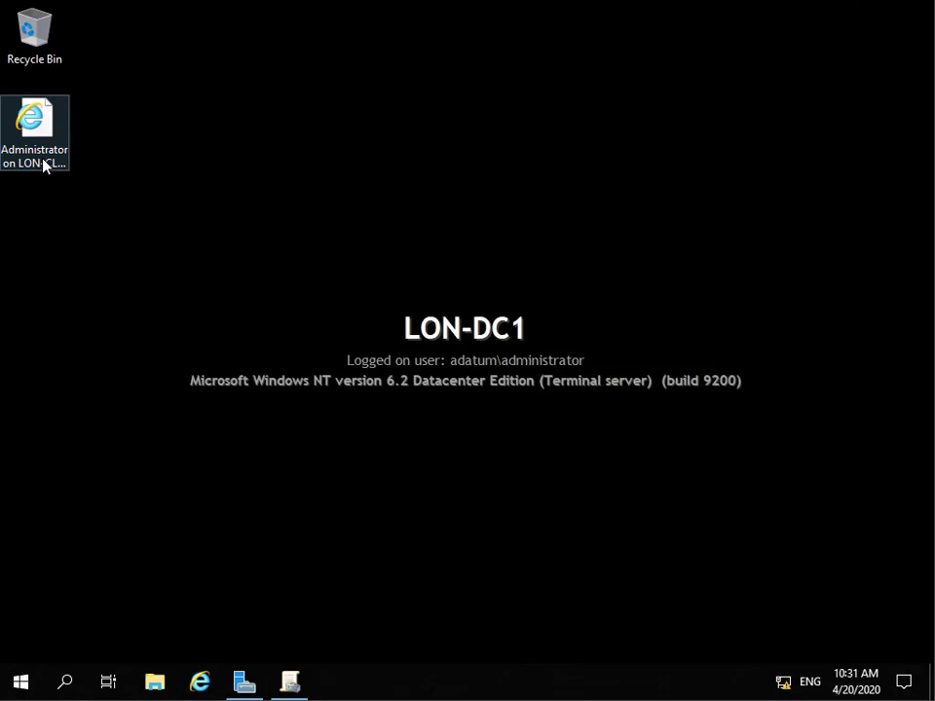
{"action": "mouse_move", "coordinate": [253, 689]}
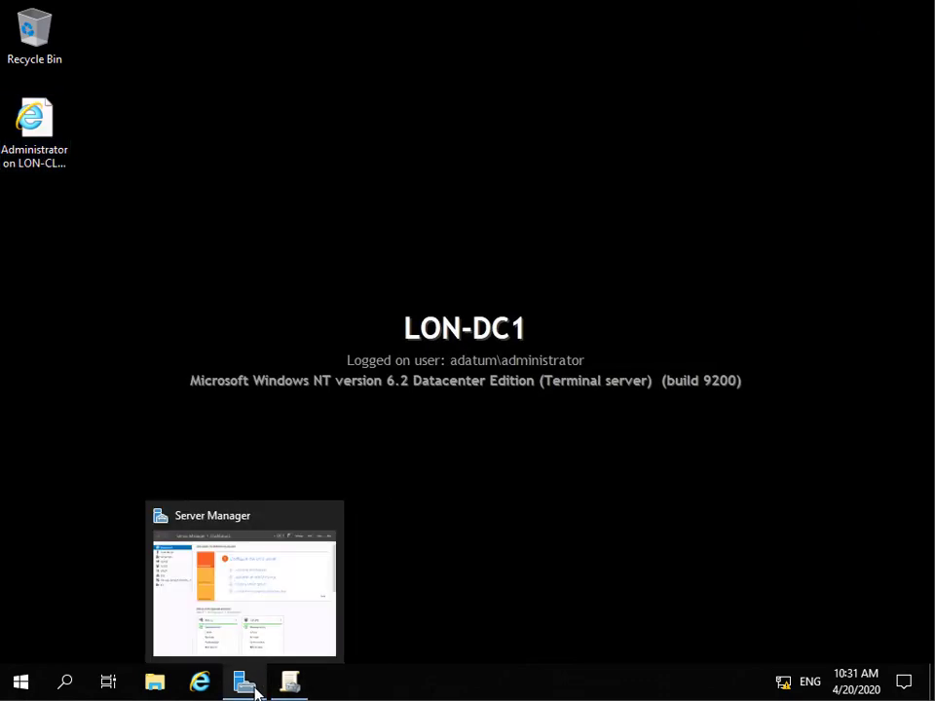
{"action": "left_click", "coordinate": [290, 684]}
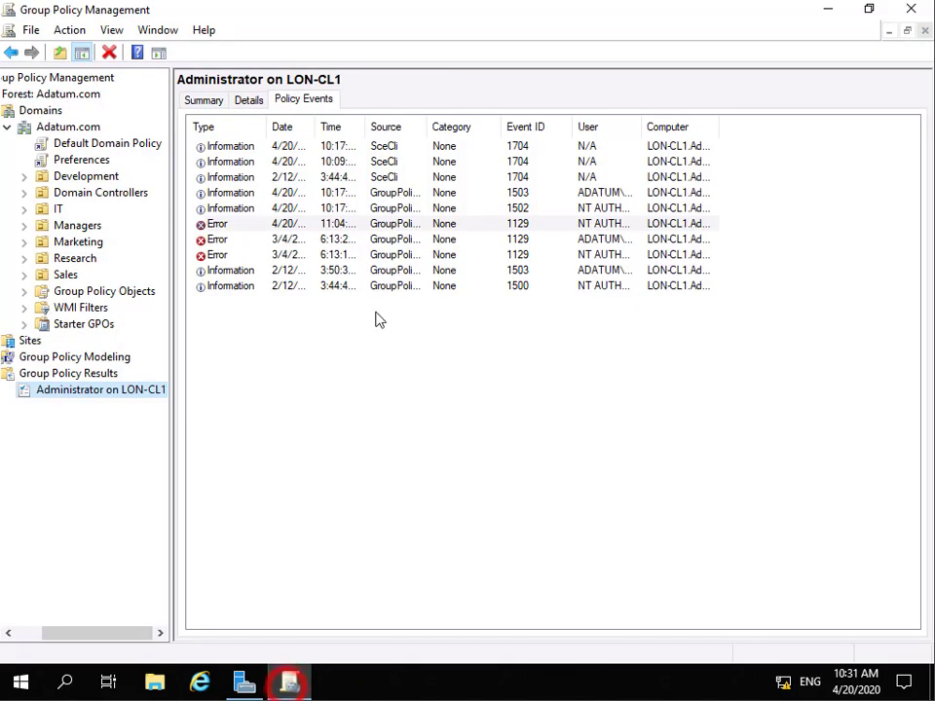
Start the Group Policy Modeling Wizard and accept any available domain controller in Adatum.com for processing the simulation.
{"action": "left_click", "coordinate": [104, 359]}
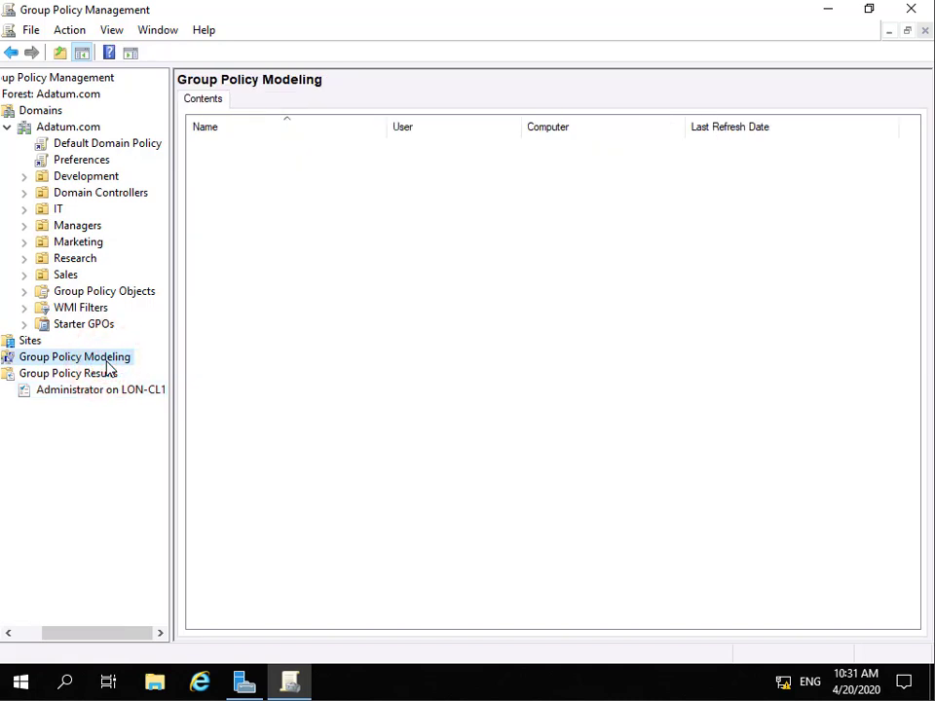
{"action": "right_click", "coordinate": [108, 367]}
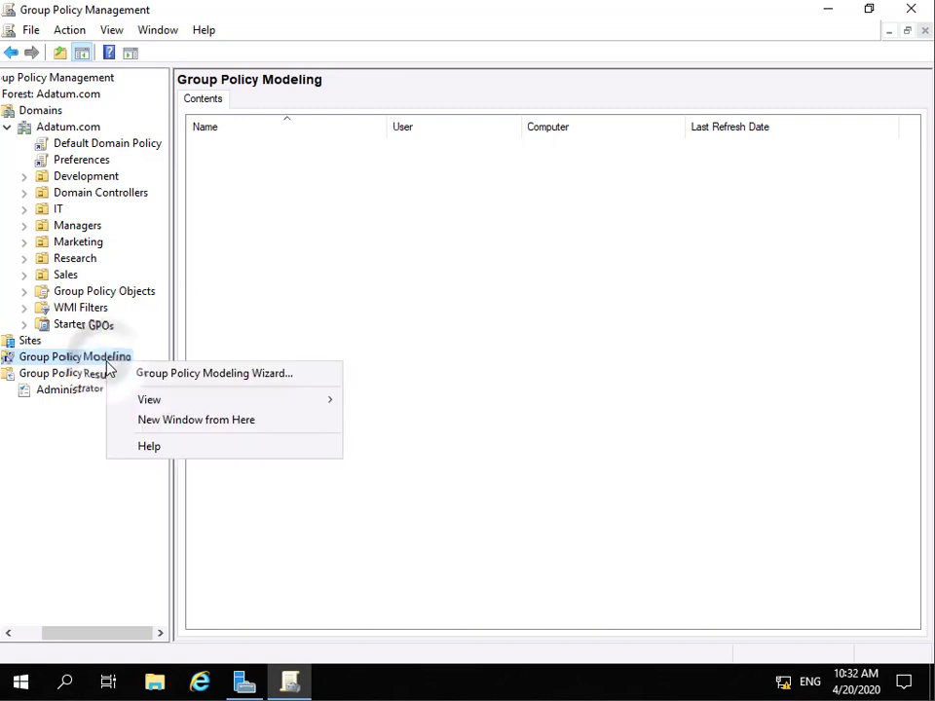
{"action": "left_click", "coordinate": [179, 375]}
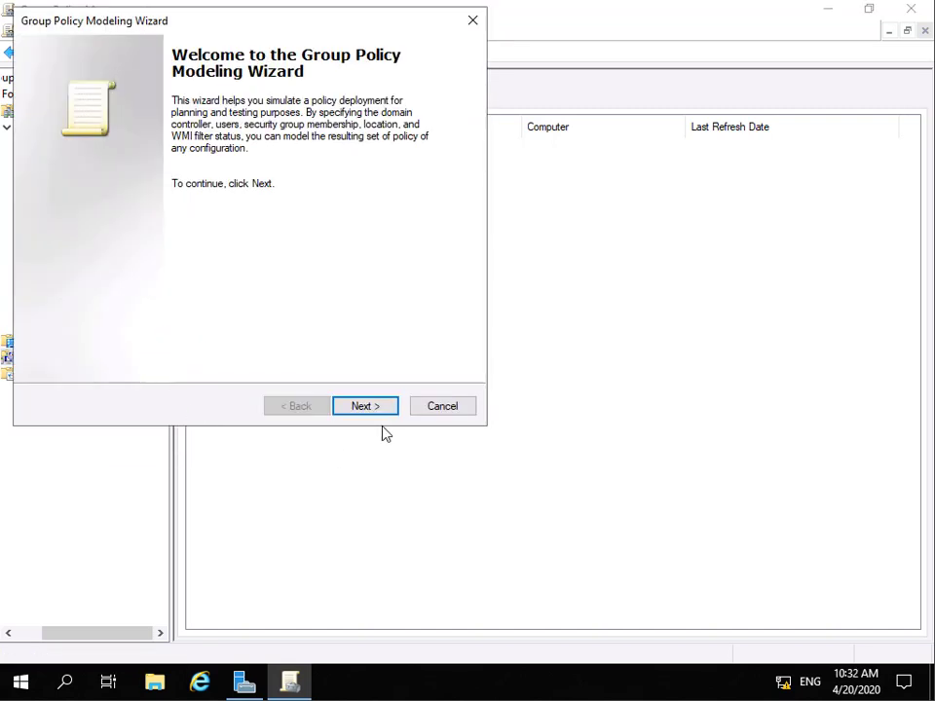
{"action": "left_click", "coordinate": [369, 409]}
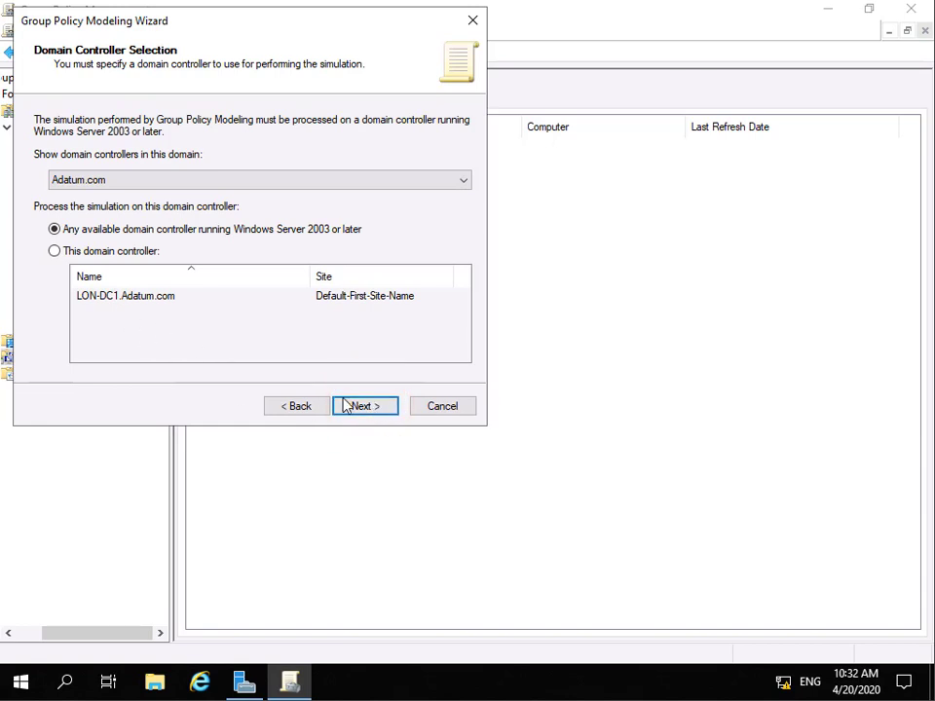
{"action": "left_click", "coordinate": [360, 407]}
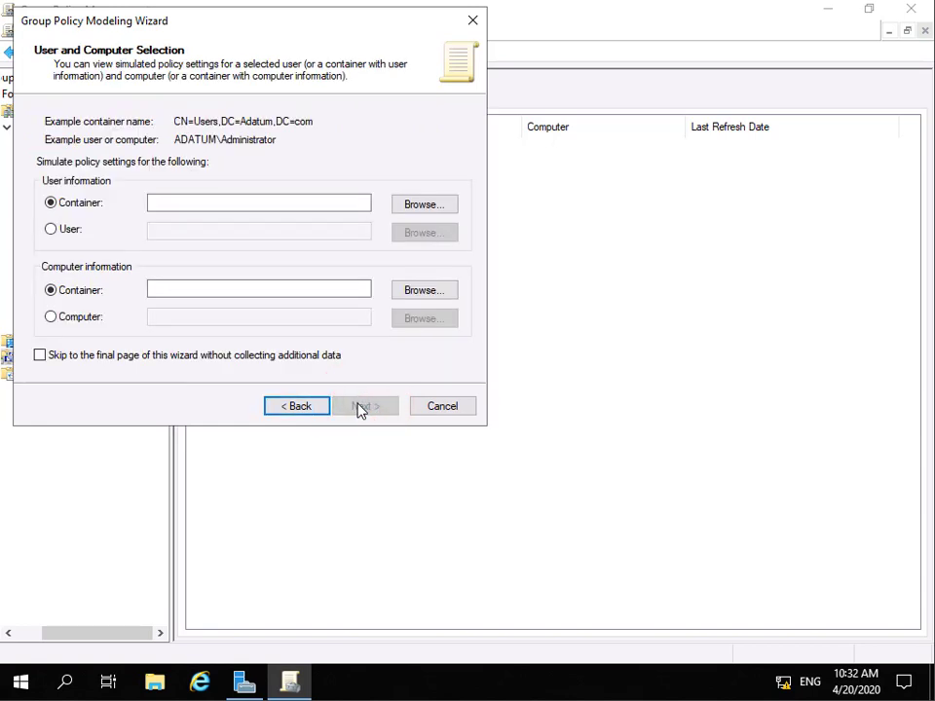
Simulate policy for a specific user instead of a container, picking the account listed directly above AdatumAdmin among all Adatum.com users.
{"action": "left_click", "coordinate": [70, 229]}
{"action": "left_click", "coordinate": [413, 234]}
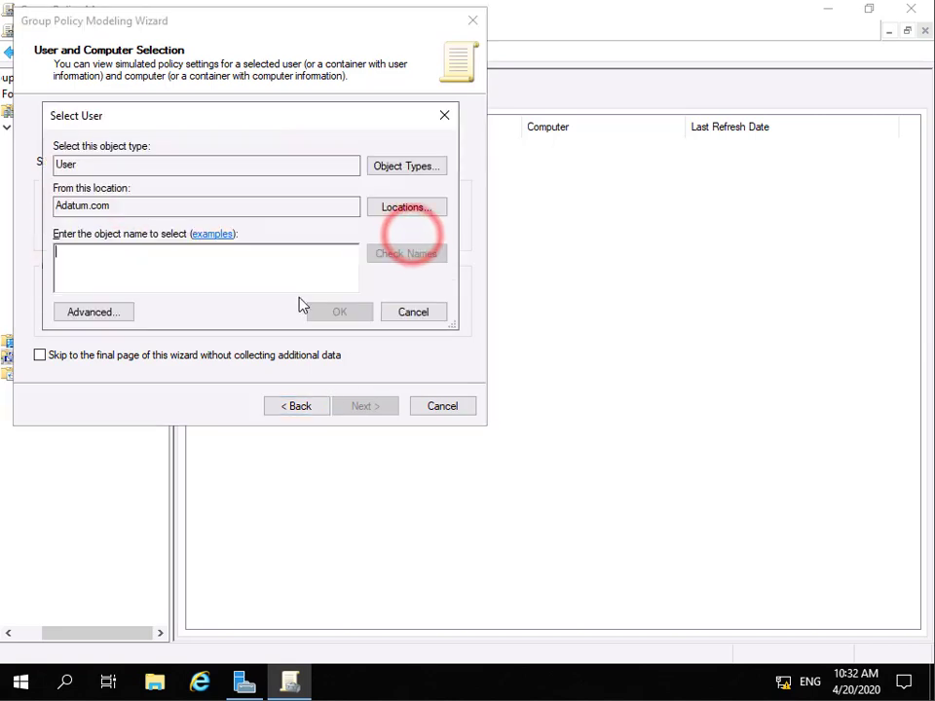
{"action": "left_click", "coordinate": [117, 313]}
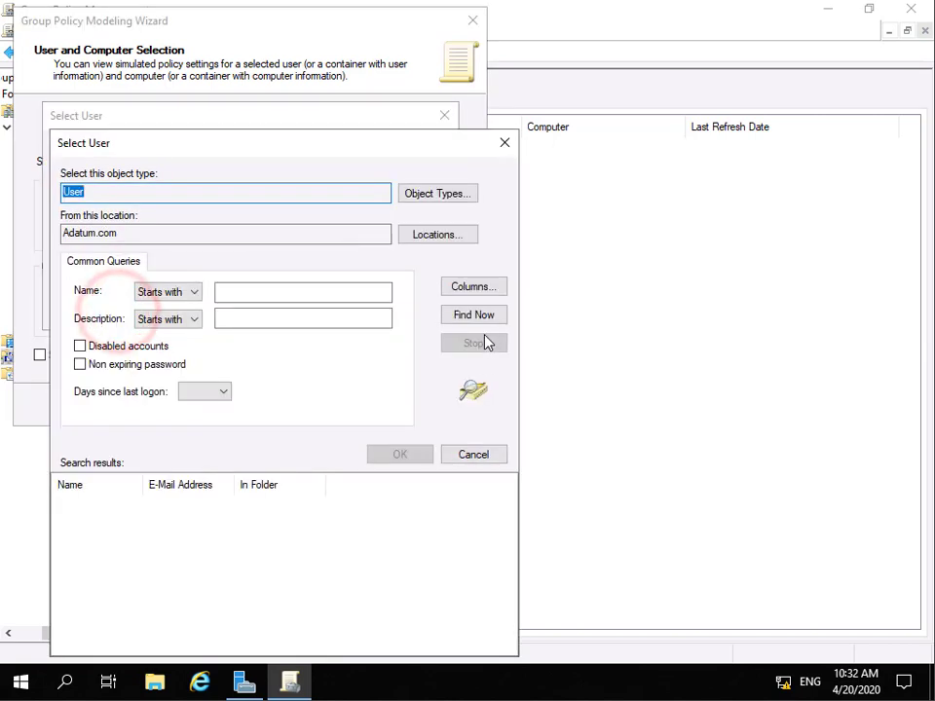
{"action": "left_click", "coordinate": [474, 317]}
{"action": "left_click", "coordinate": [118, 565]}
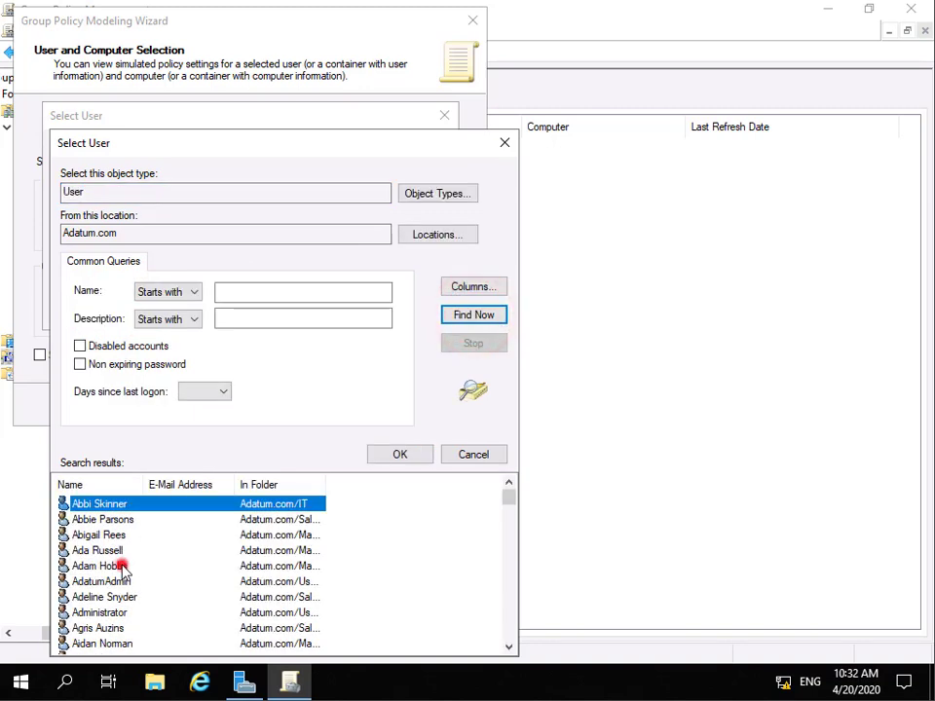
{"action": "left_click", "coordinate": [410, 453]}
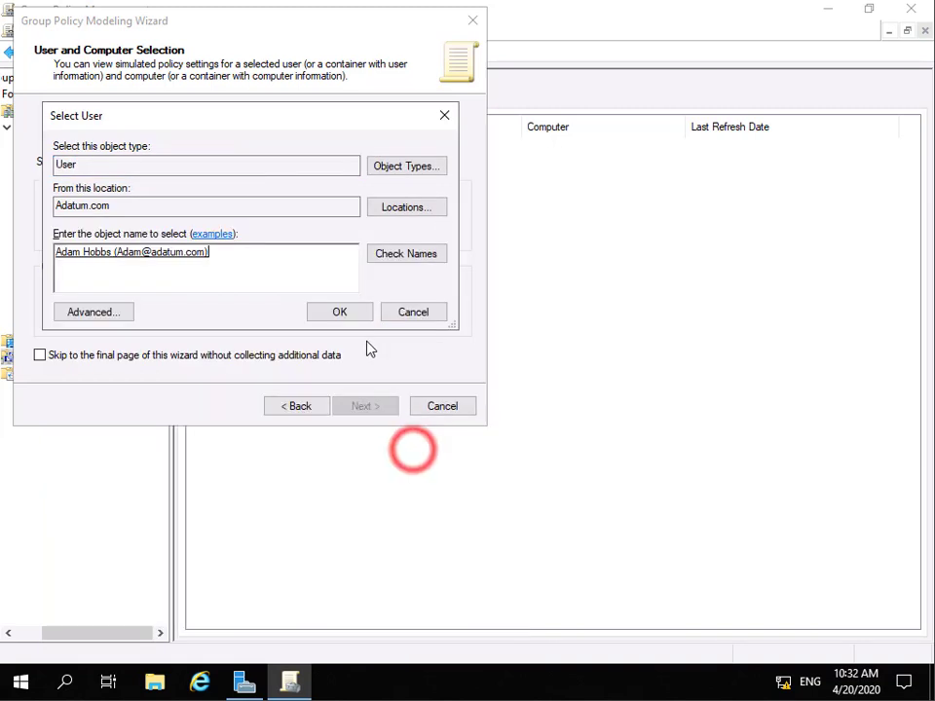
{"action": "left_click", "coordinate": [350, 314]}
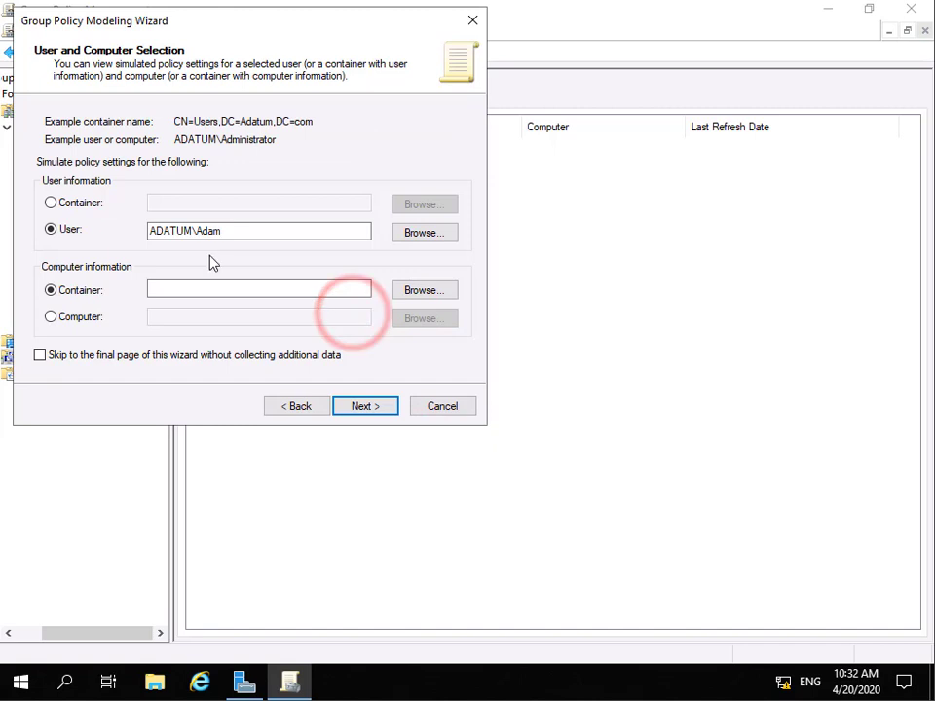
Set the simulation's computer to LON-CL2 instead of a container and continue to the advanced simulation options.
{"action": "left_click", "coordinate": [76, 316]}
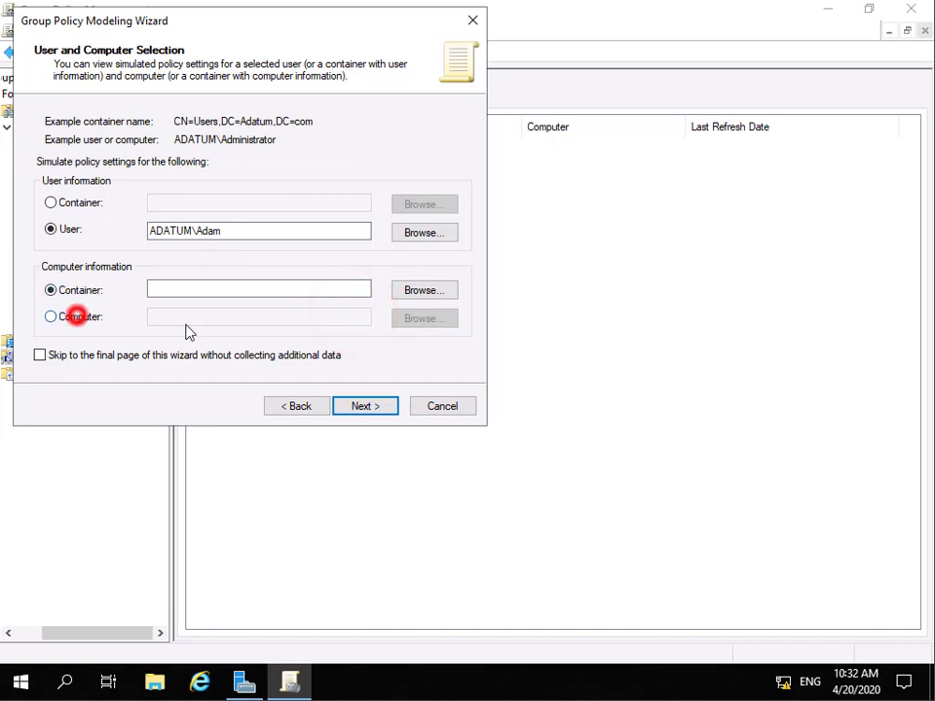
{"action": "left_click", "coordinate": [425, 318]}
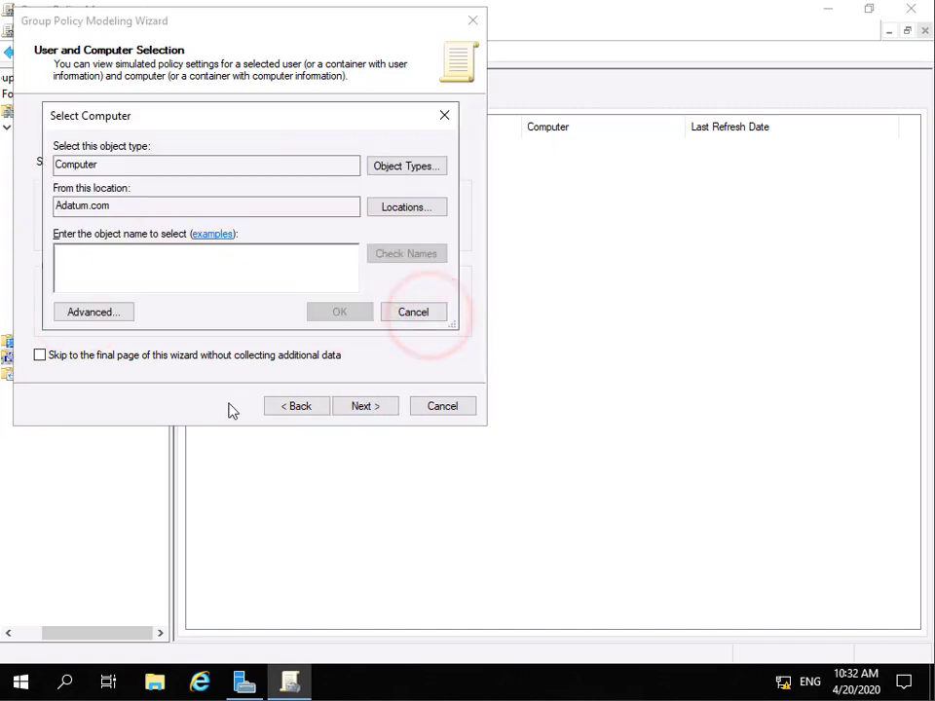
{"action": "type", "text": "lon-c"}
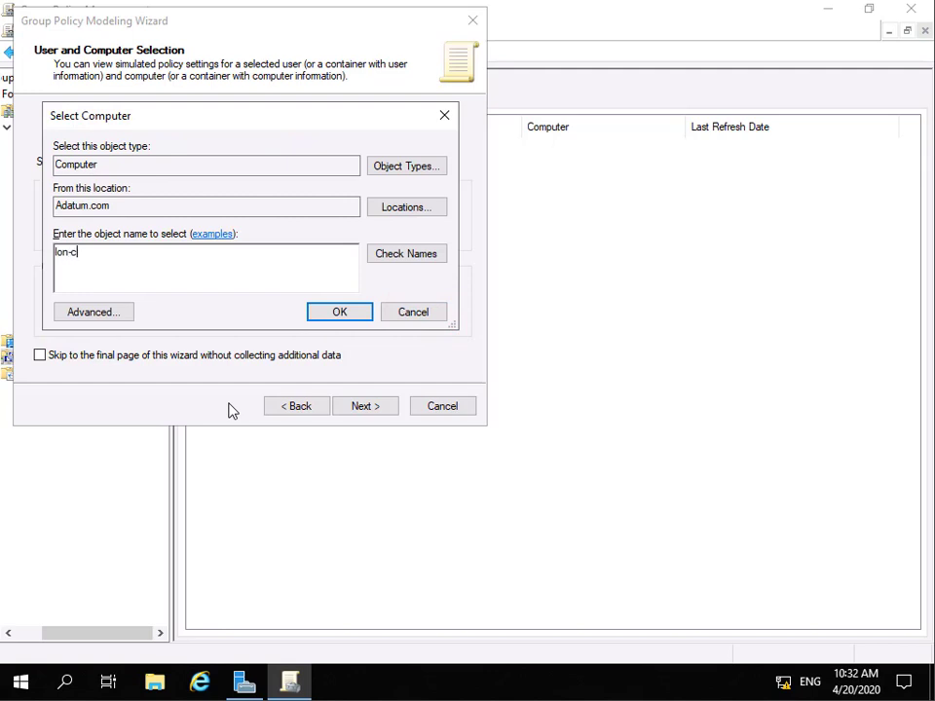
{"action": "type", "text": "l2"}
{"action": "left_click", "coordinate": [403, 255]}
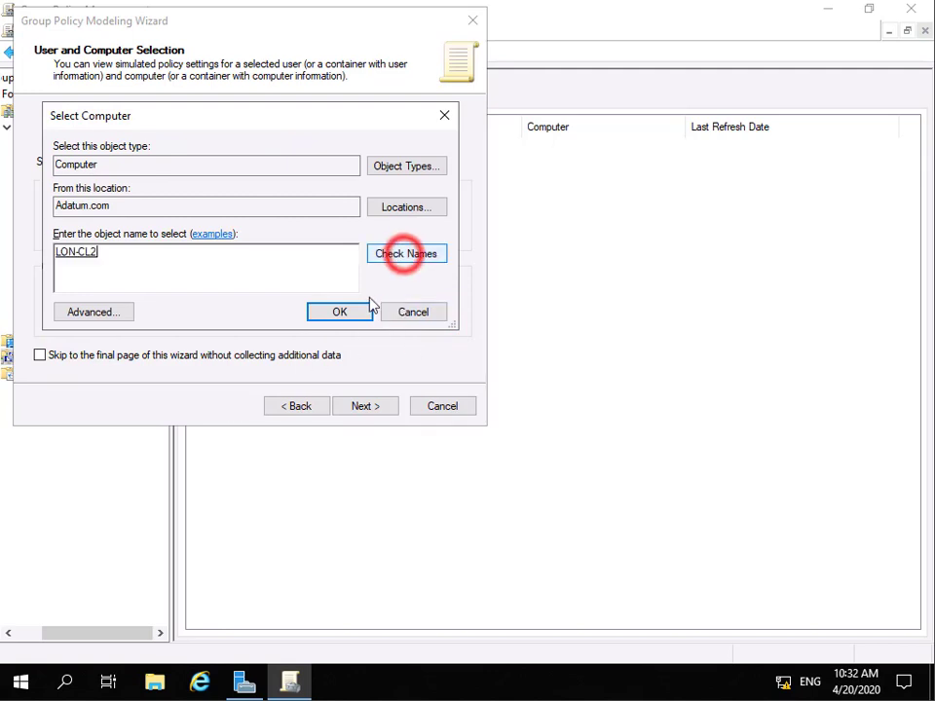
{"action": "left_click", "coordinate": [340, 313]}
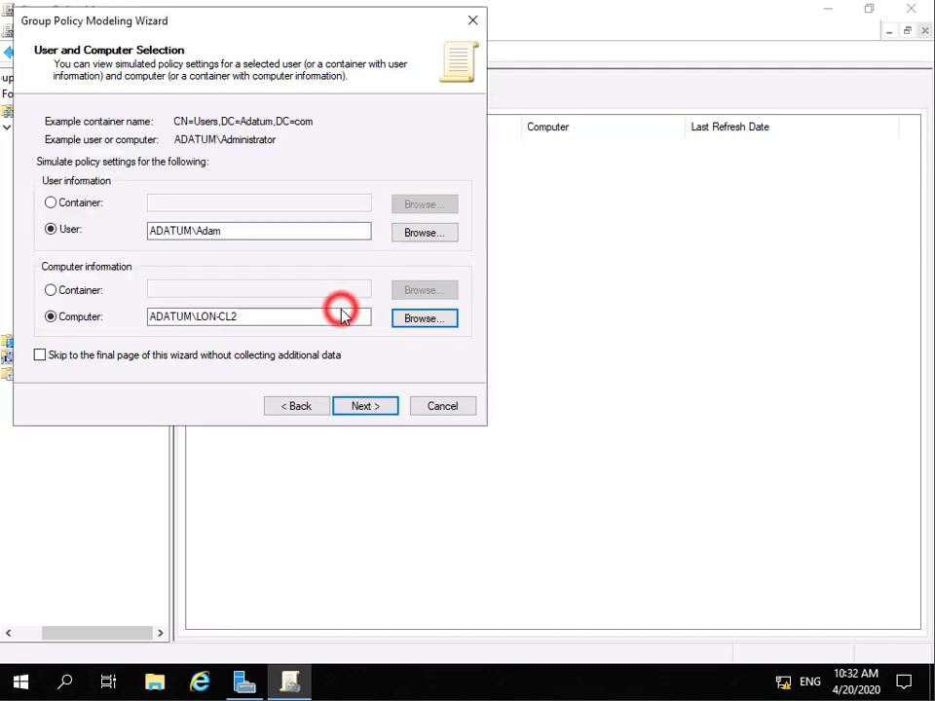
{"action": "left_click", "coordinate": [370, 408]}
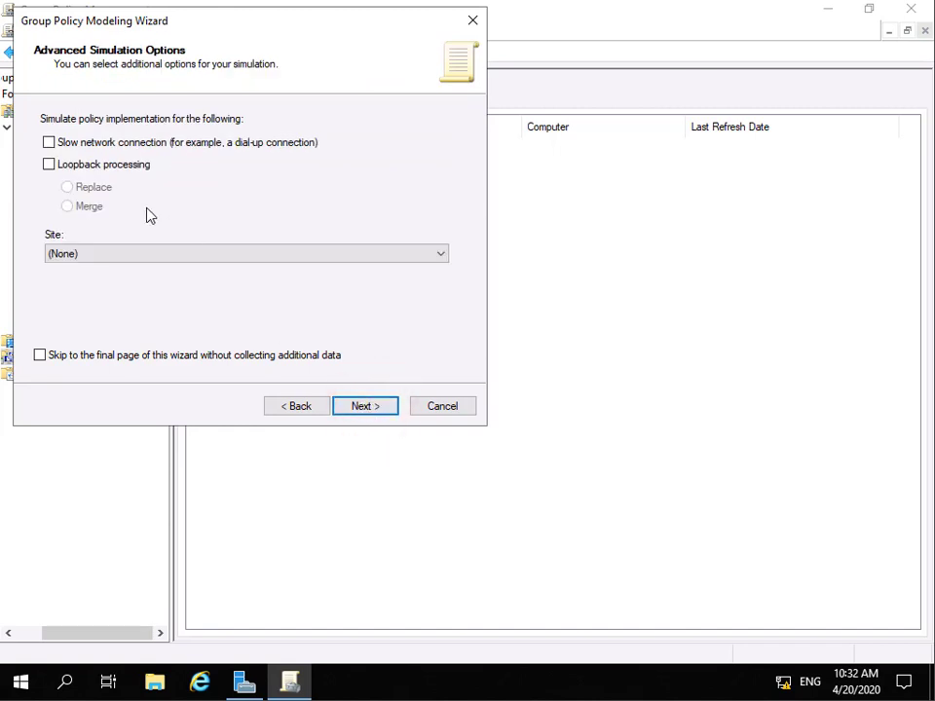
Enable slow network connection simulation and set the simulated user location to the IT OU in Adatum.
{"action": "left_click", "coordinate": [48, 143]}
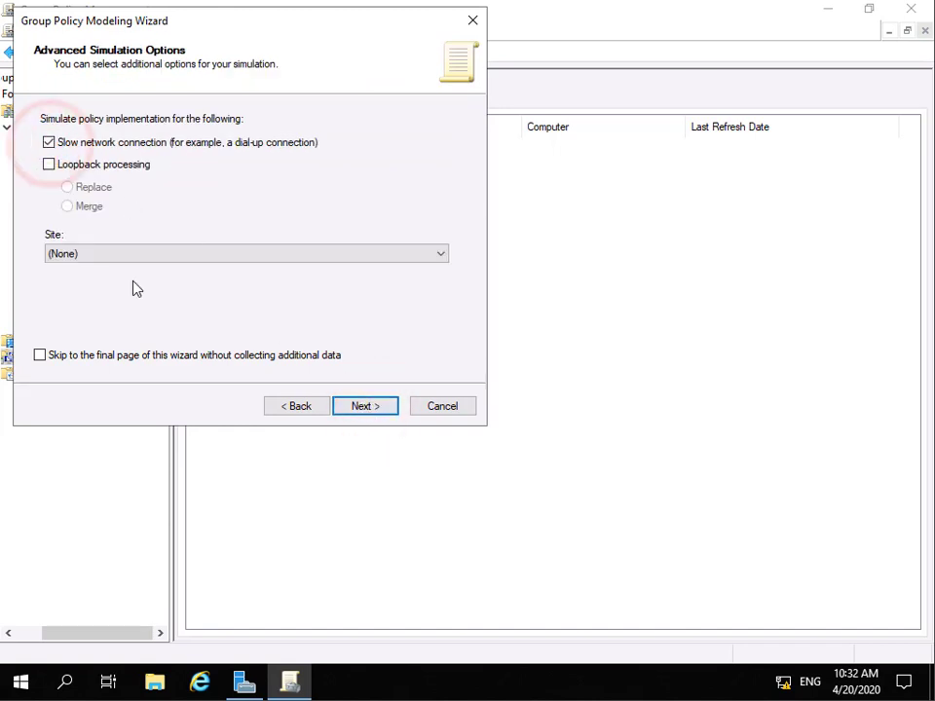
{"action": "left_click", "coordinate": [370, 408]}
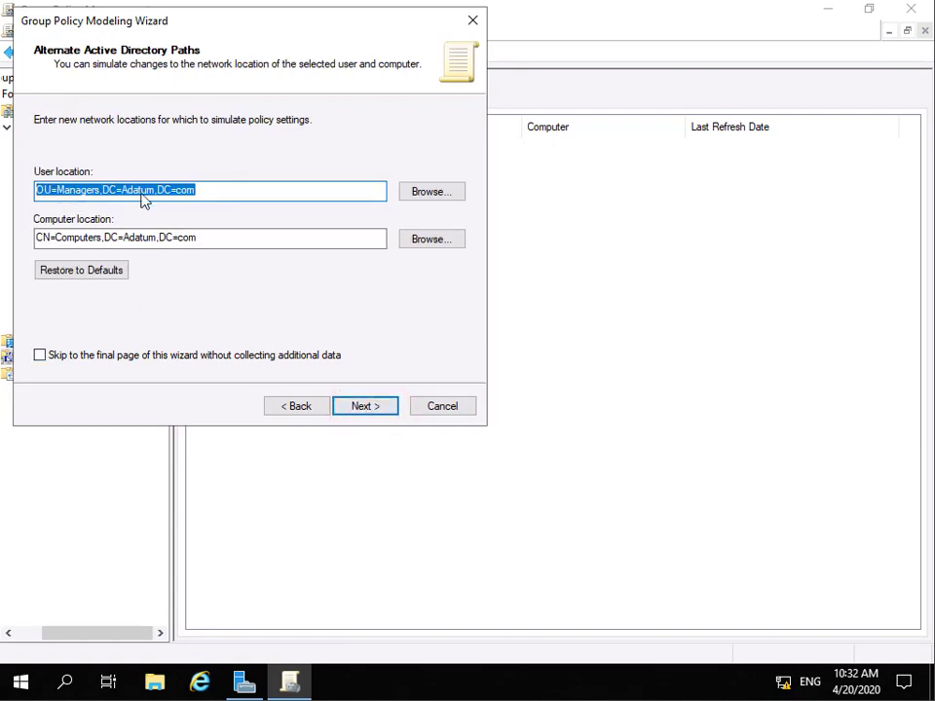
{"action": "left_click", "coordinate": [415, 190]}
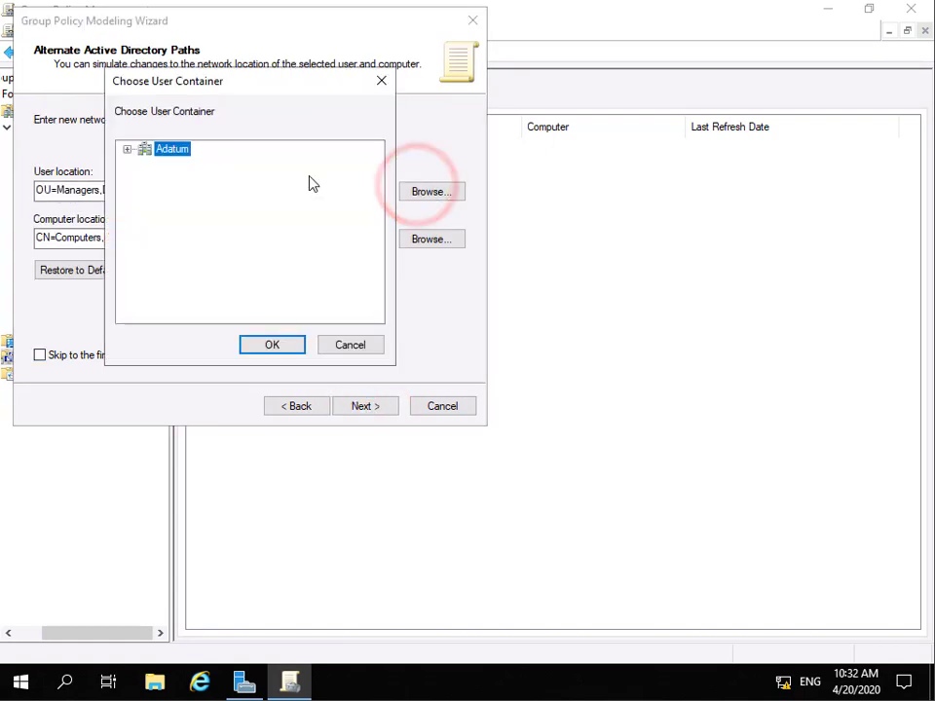
{"action": "left_click", "coordinate": [127, 149]}
{"action": "left_click", "coordinate": [176, 236]}
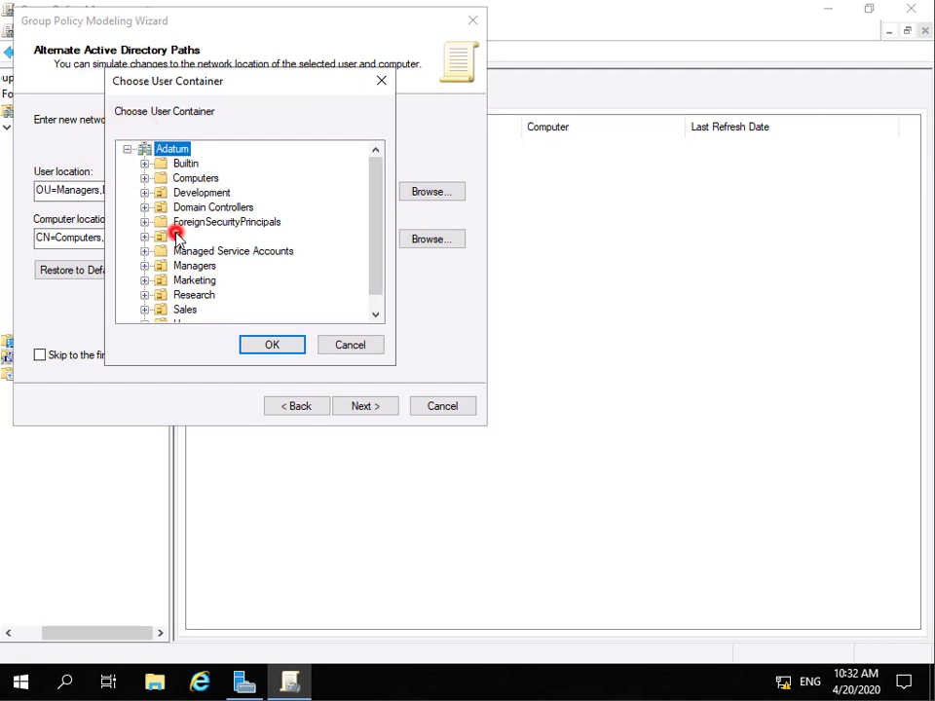
{"action": "left_click", "coordinate": [253, 341]}
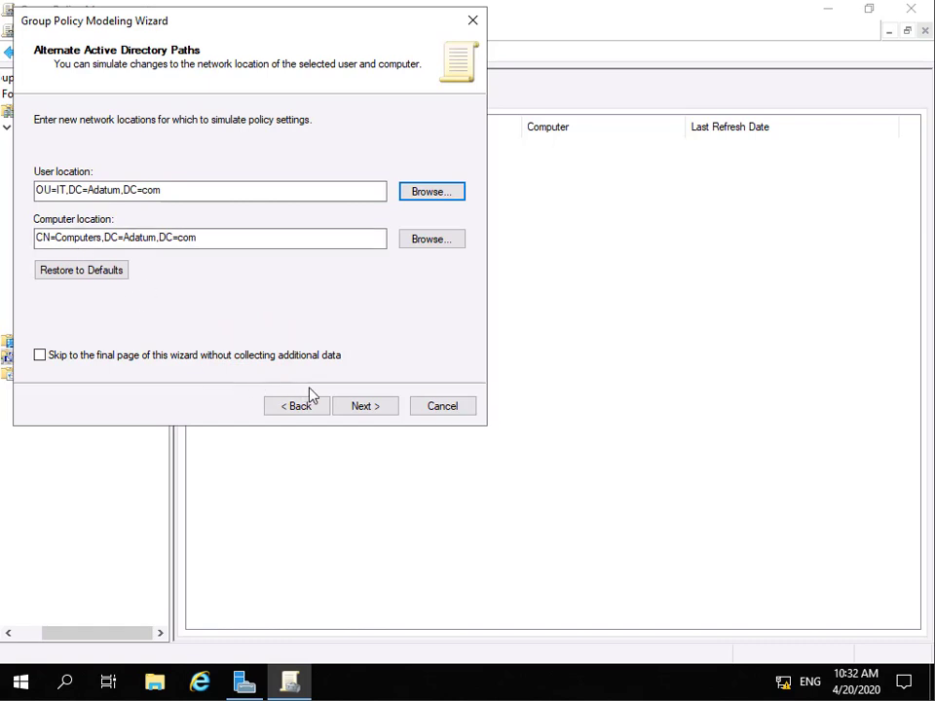
{"action": "left_click", "coordinate": [361, 412]}
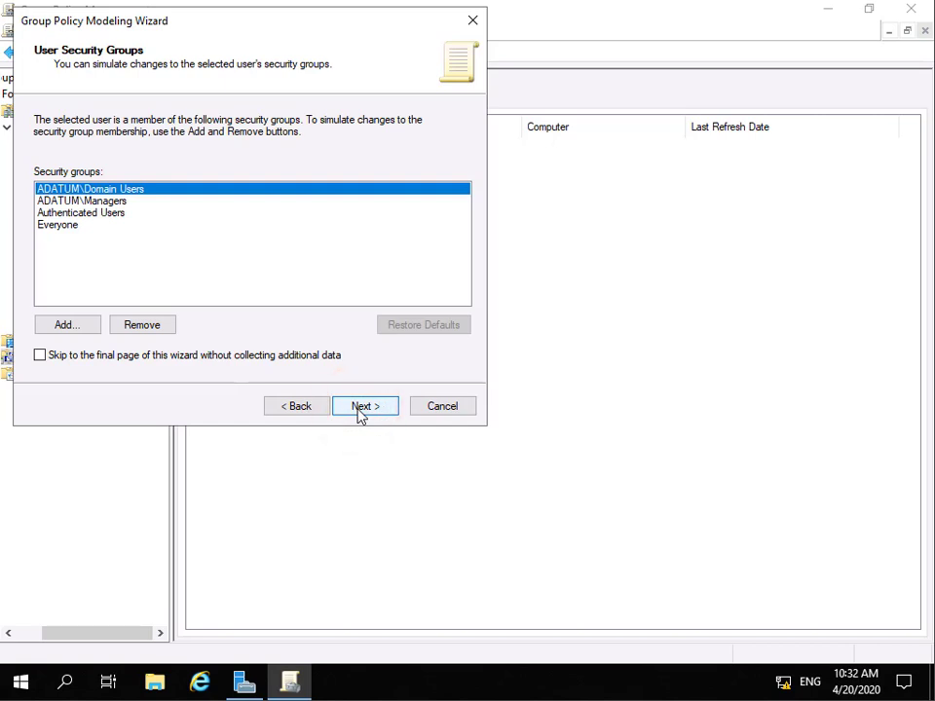
Replace the ADATUM\Managers group with ADATUM\IT in the simulated user's security groups and accept the list.
{"action": "left_click", "coordinate": [86, 200]}
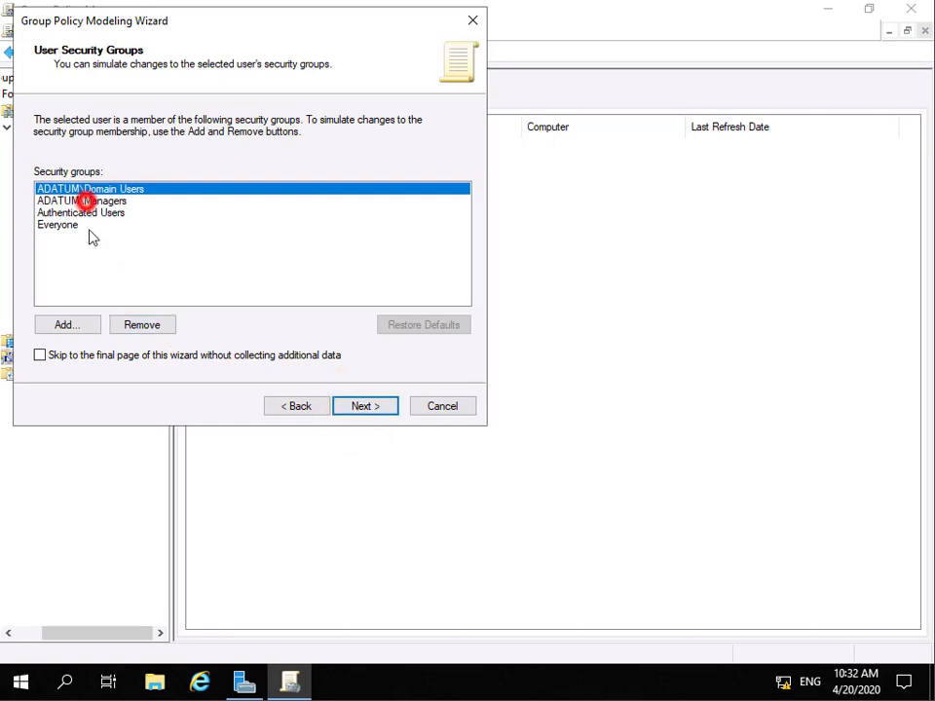
{"action": "left_click", "coordinate": [137, 324]}
{"action": "left_click", "coordinate": [74, 330]}
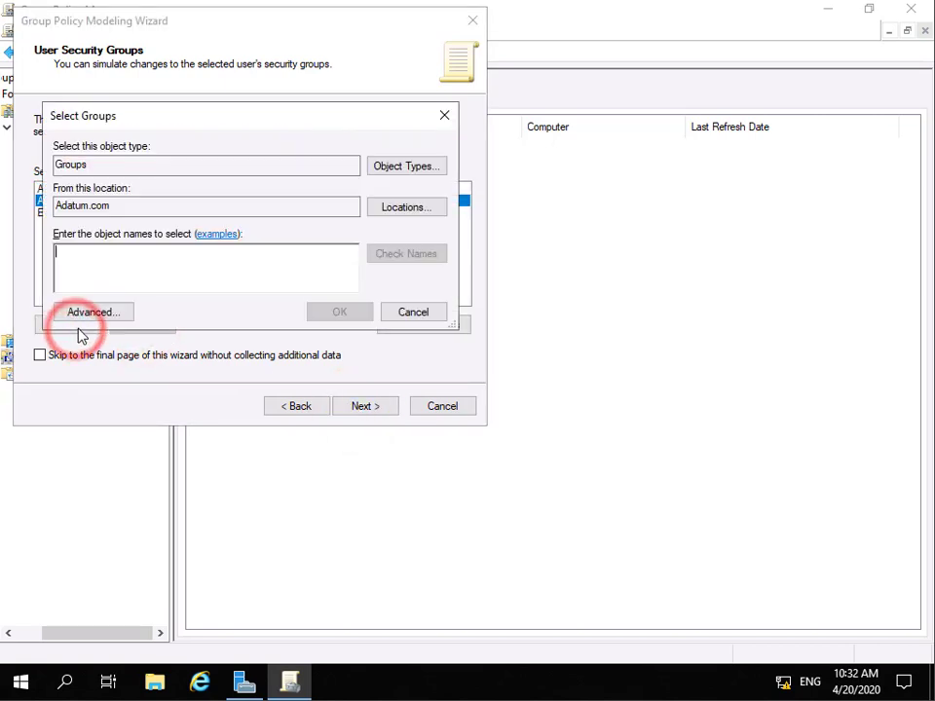
{"action": "type", "text": "it"}
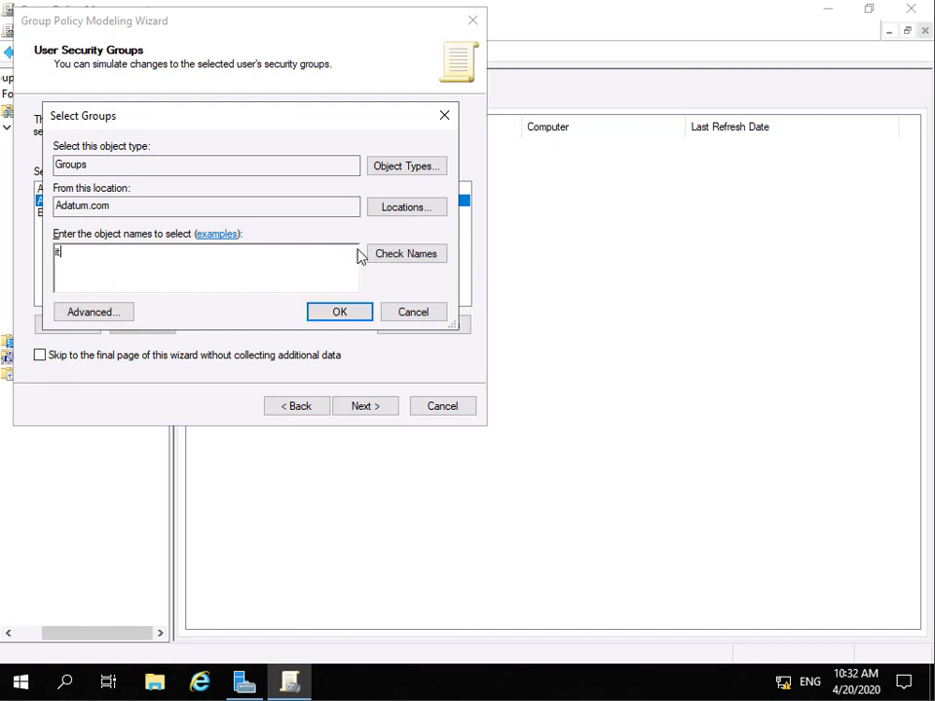
{"action": "left_click", "coordinate": [403, 254]}
{"action": "left_click", "coordinate": [347, 313]}
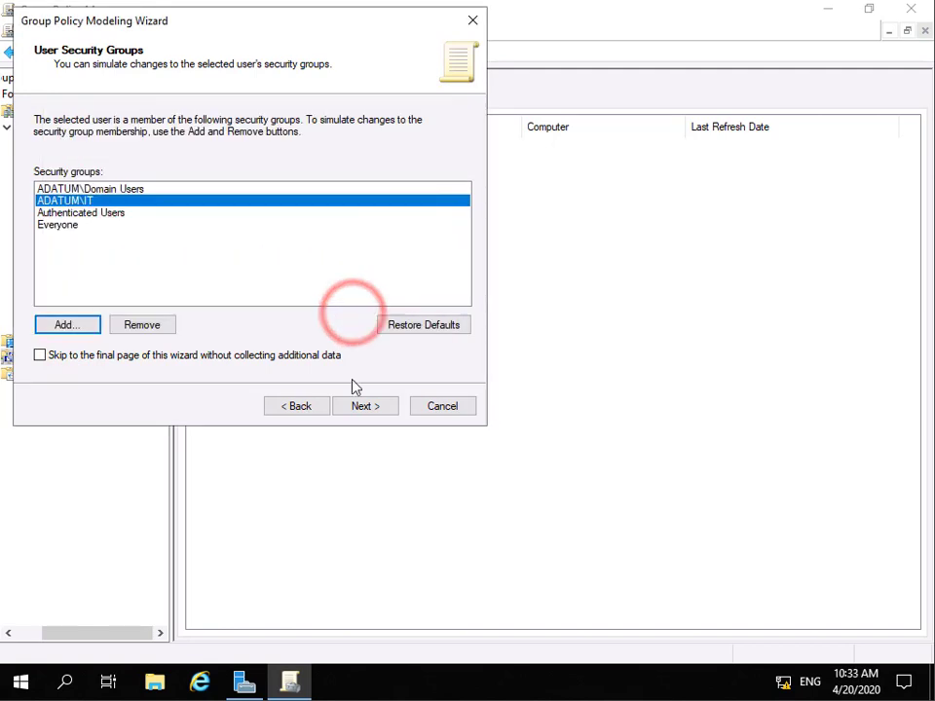
{"action": "left_click", "coordinate": [355, 409]}
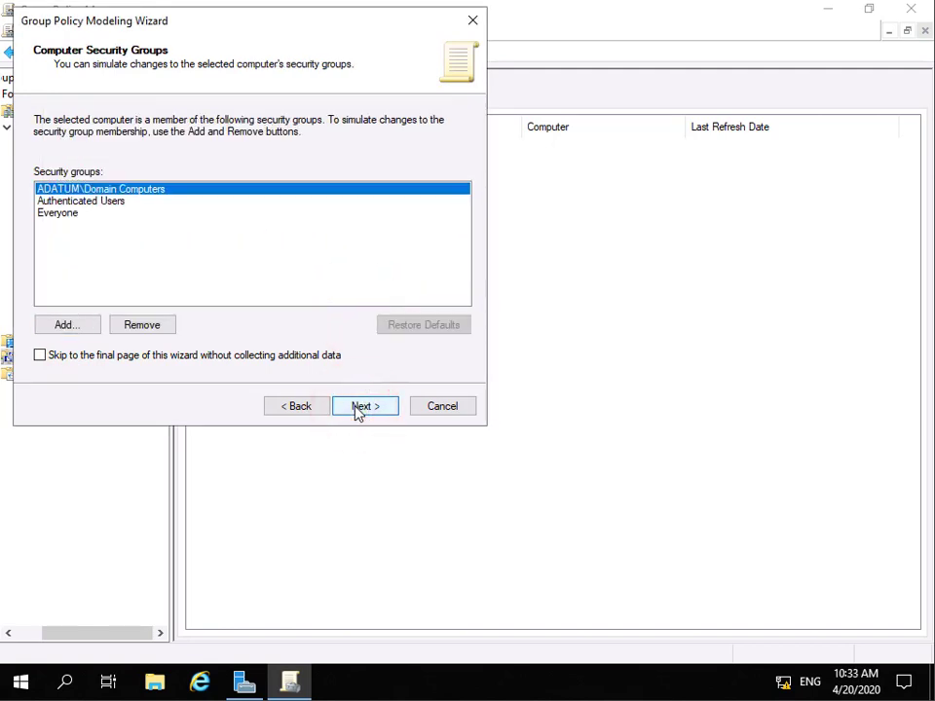
Keep the default computer security groups and all linked WMI filters for users and computers, and run the simulation to completion.
{"action": "left_click", "coordinate": [357, 410]}
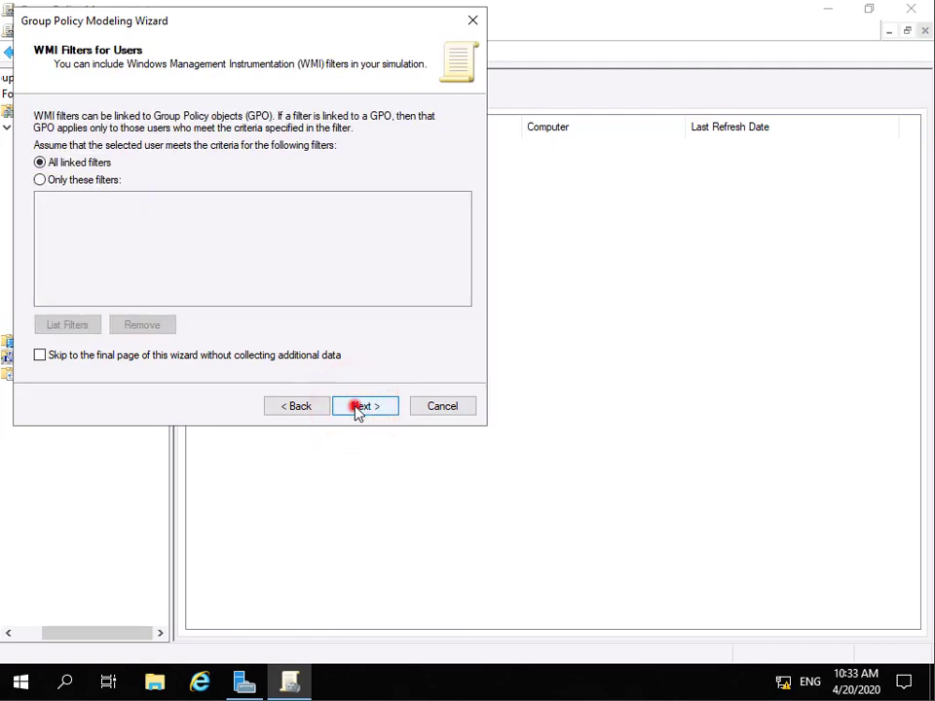
{"action": "left_click", "coordinate": [357, 410]}
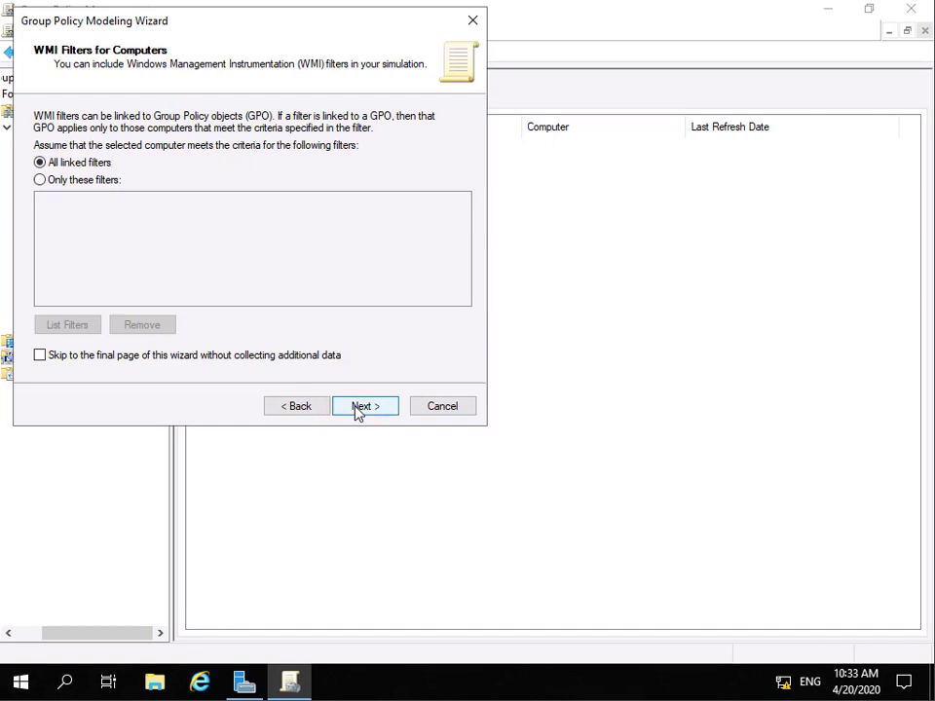
{"action": "left_click", "coordinate": [358, 410]}
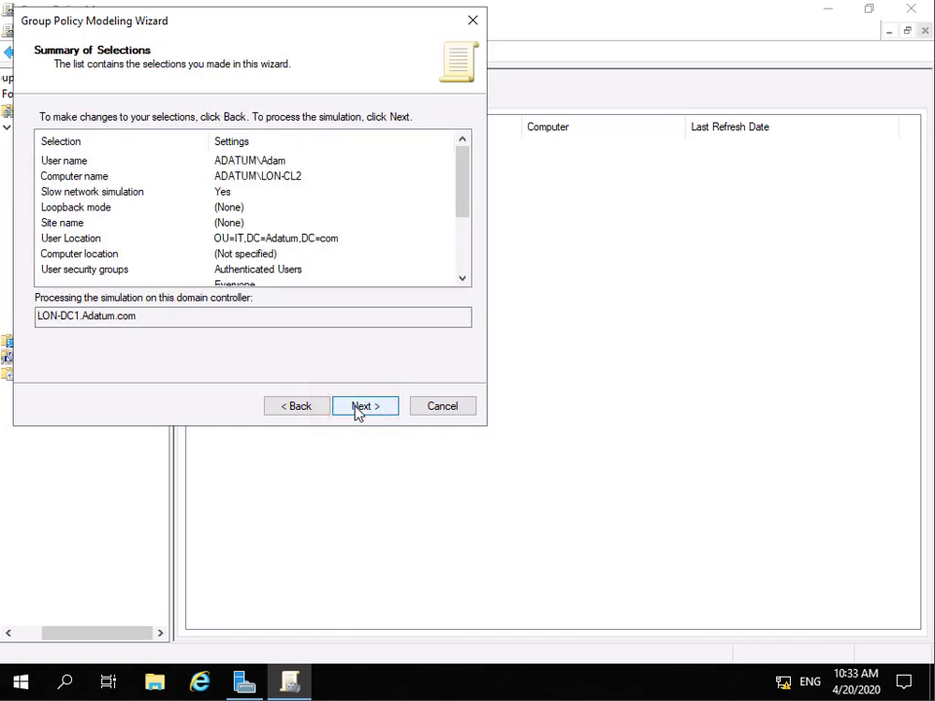
{"action": "left_click", "coordinate": [357, 410]}
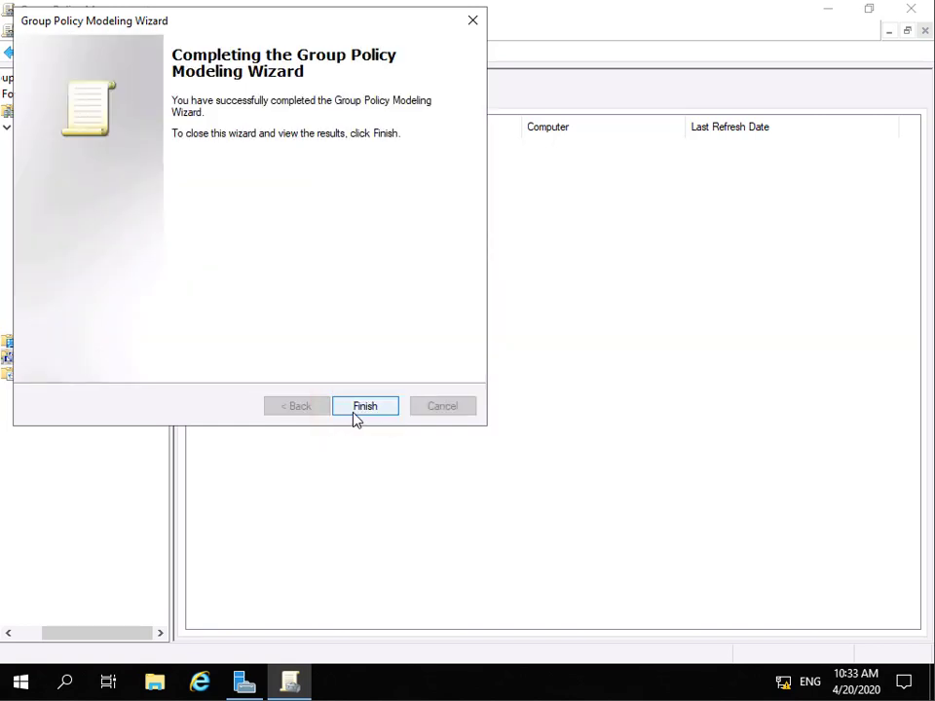
{"action": "left_click", "coordinate": [360, 407]}
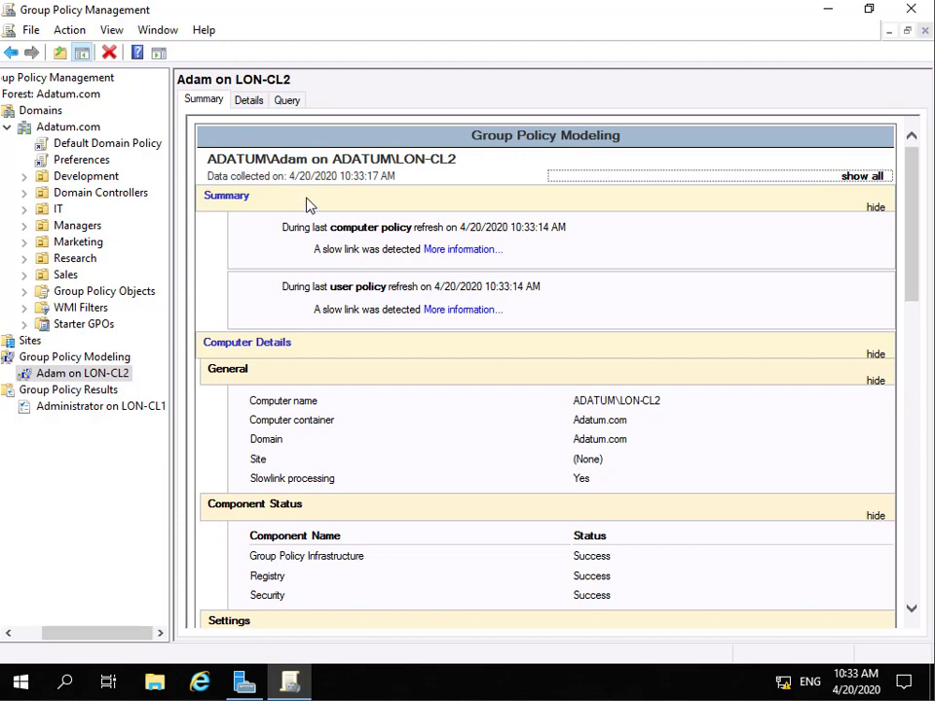
Examine the detailed modeling report for LON-CL2, expanding the Default Domain Policy entry under the computer's Applied GPOs.
{"action": "left_click", "coordinate": [248, 100]}
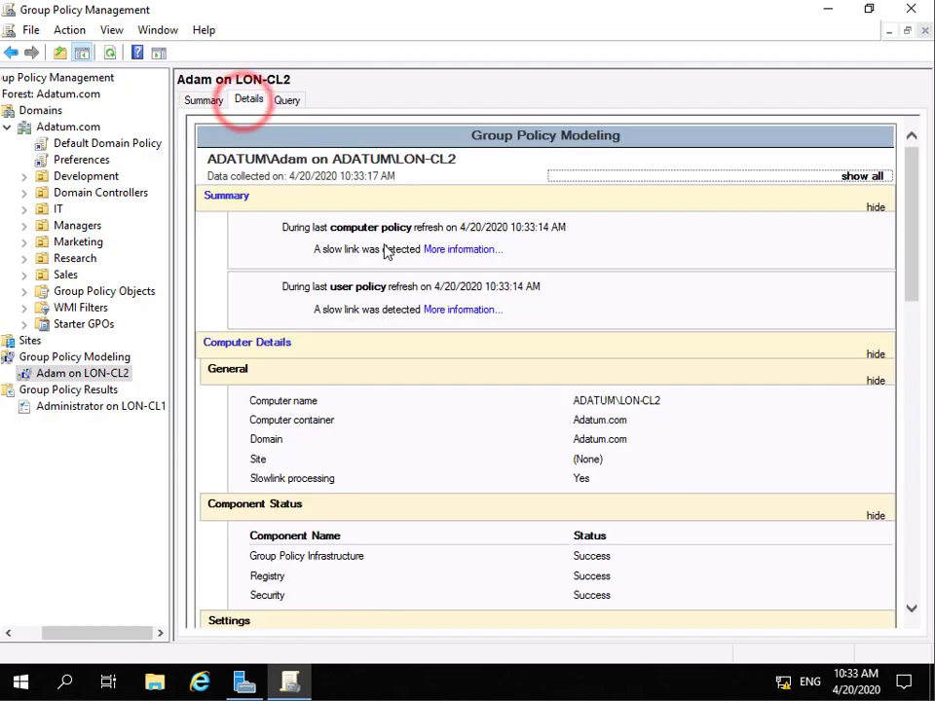
{"action": "scroll", "coordinate": [461, 294], "scroll_direction": "down", "scroll_amount": 9}
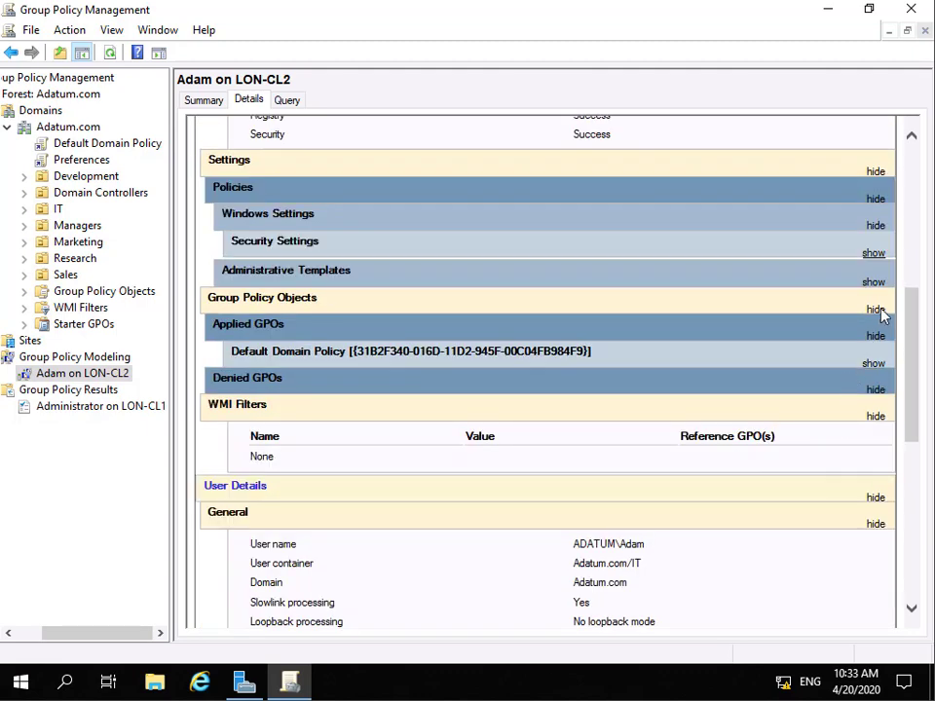
{"action": "left_click", "coordinate": [875, 362]}
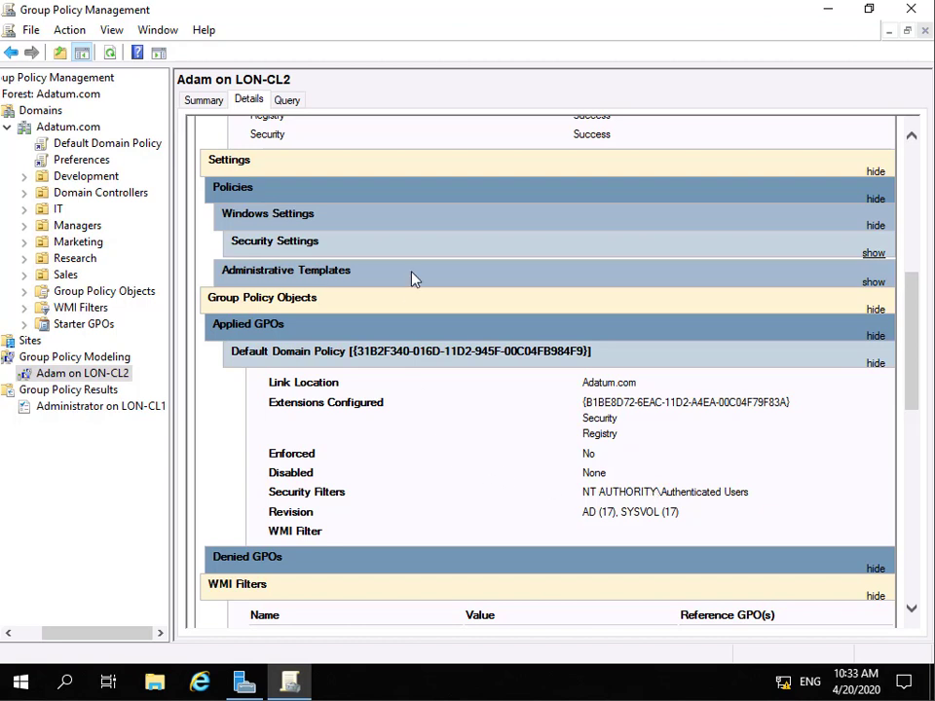
Switch to Event Viewer, maximize its window and expand Windows Logs.
{"action": "left_click", "coordinate": [32, 682]}
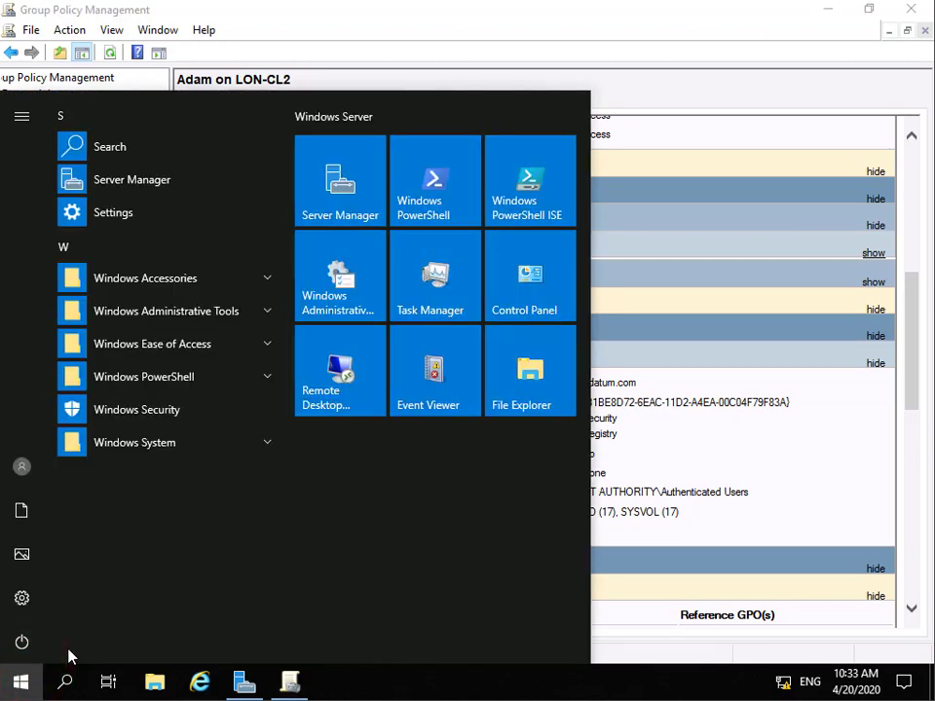
{"action": "type", "text": "eve"}
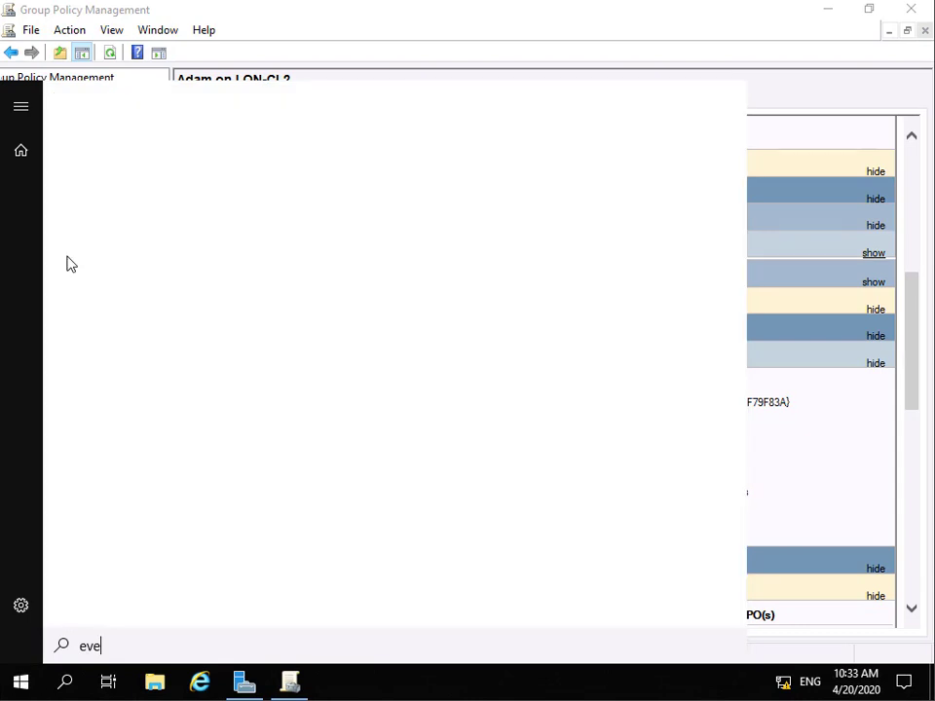
{"action": "left_click", "coordinate": [145, 182]}
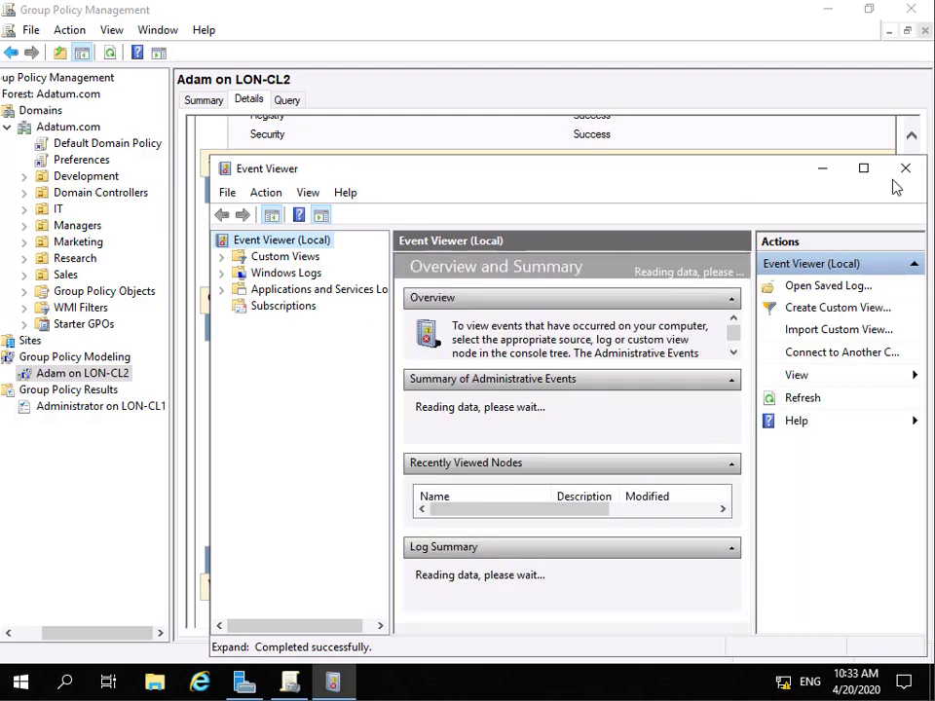
{"action": "left_click", "coordinate": [864, 172]}
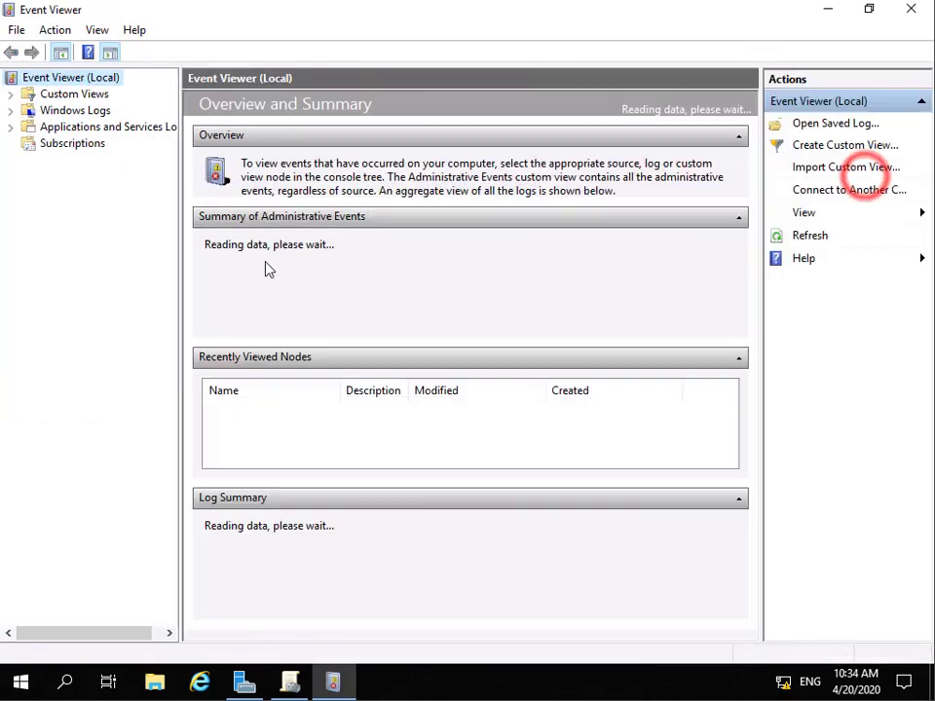
{"action": "left_click", "coordinate": [11, 111]}
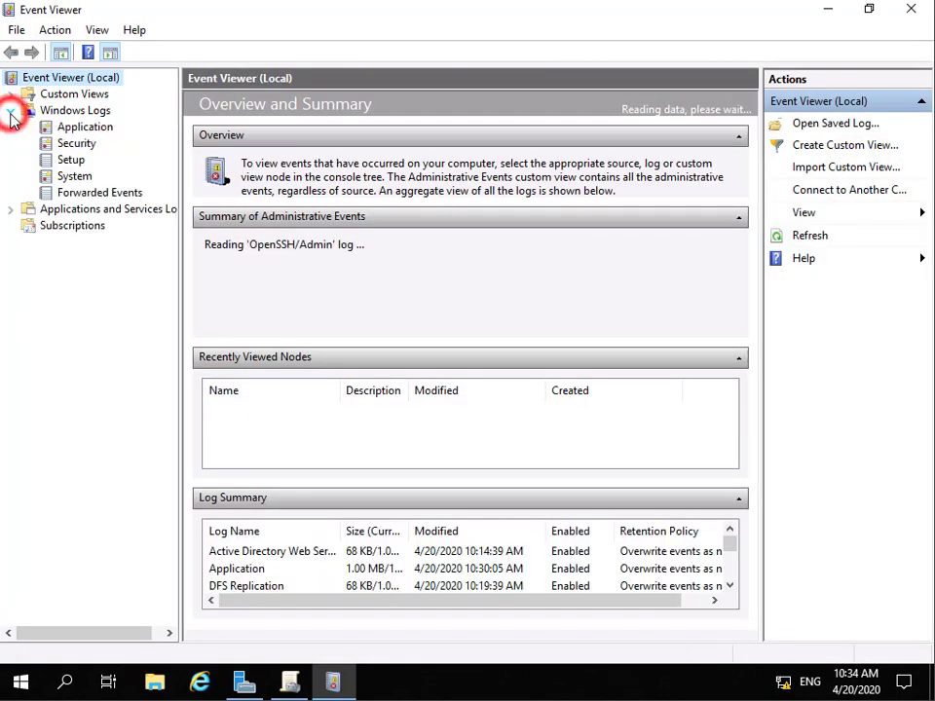
View the System log under Windows Logs, and expand Applications and Services Logs down to the Microsoft > Windows folder.
{"action": "left_click", "coordinate": [69, 179]}
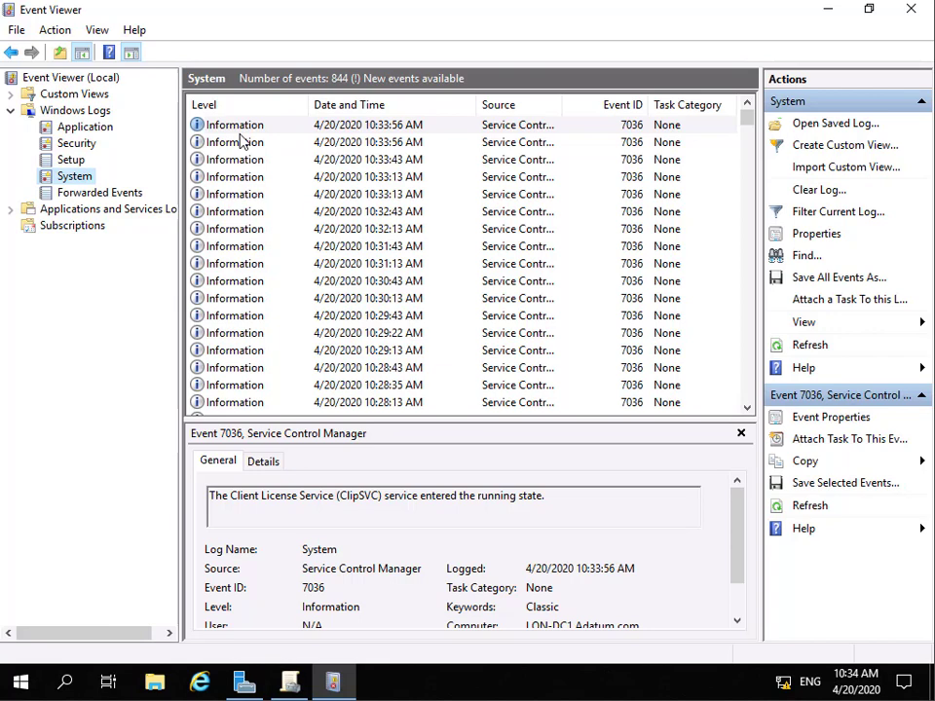
{"action": "left_click", "coordinate": [11, 209]}
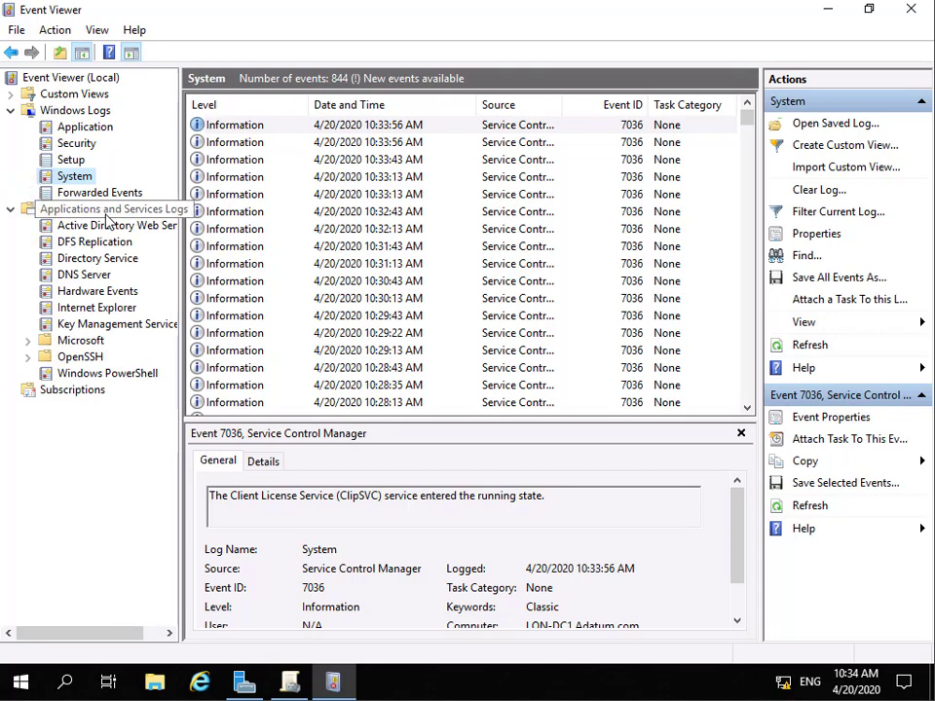
{"action": "left_click", "coordinate": [27, 341]}
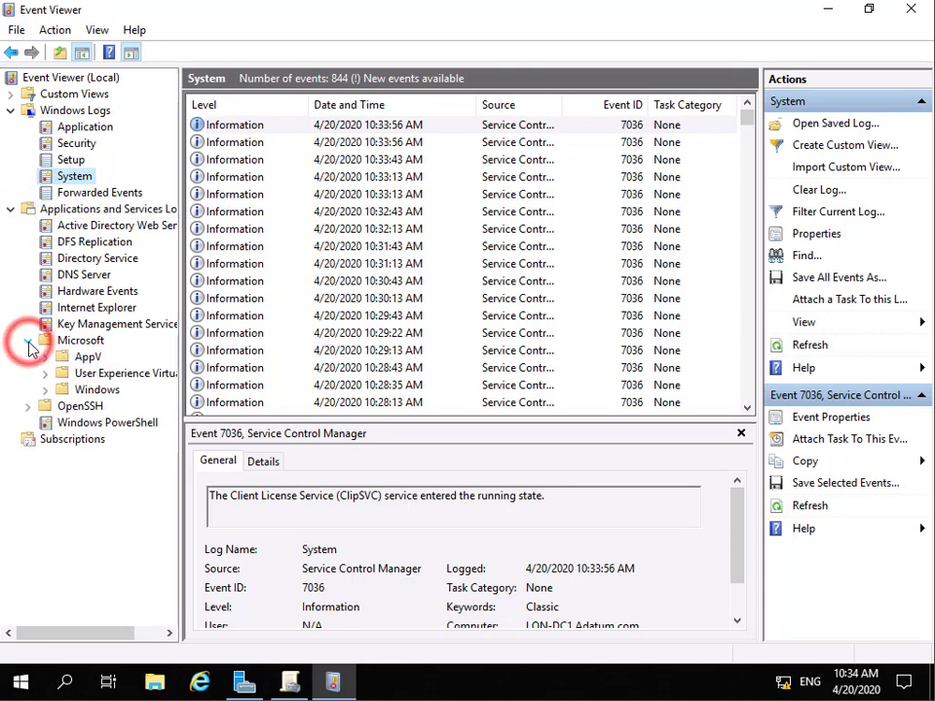
{"action": "left_click", "coordinate": [45, 390]}
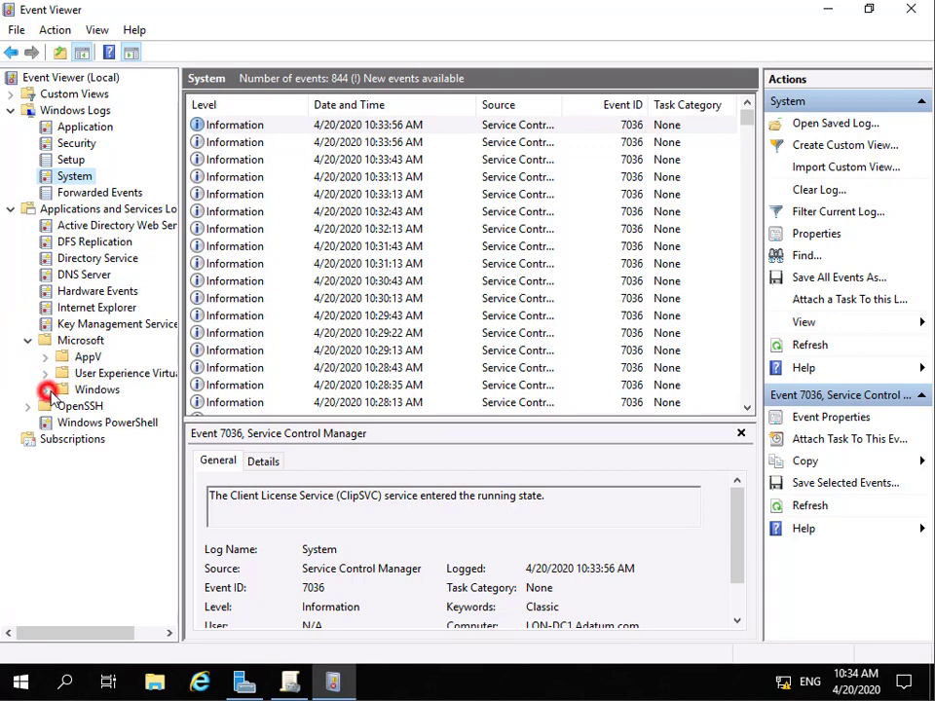
Find the GroupPolicy folder among the Microsoft > Windows logs, expand it and open its Operational log.
{"action": "scroll", "coordinate": [102, 394], "scroll_direction": "down", "scroll_amount": 6}
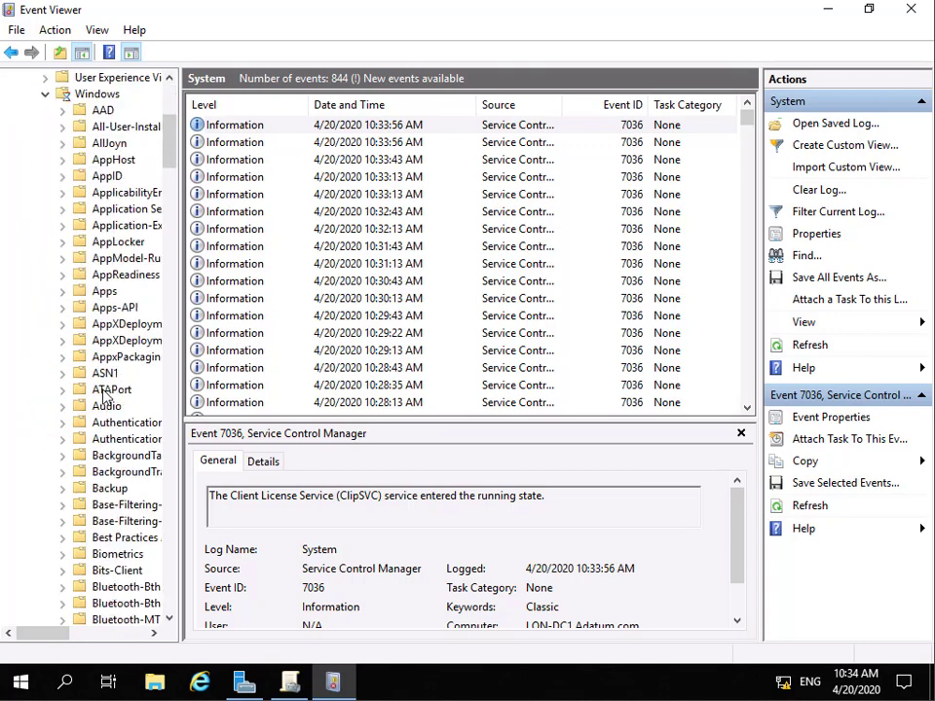
{"action": "scroll", "coordinate": [106, 393], "scroll_direction": "down", "scroll_amount": 5}
{"action": "scroll", "coordinate": [105, 393], "scroll_direction": "down", "scroll_amount": 16}
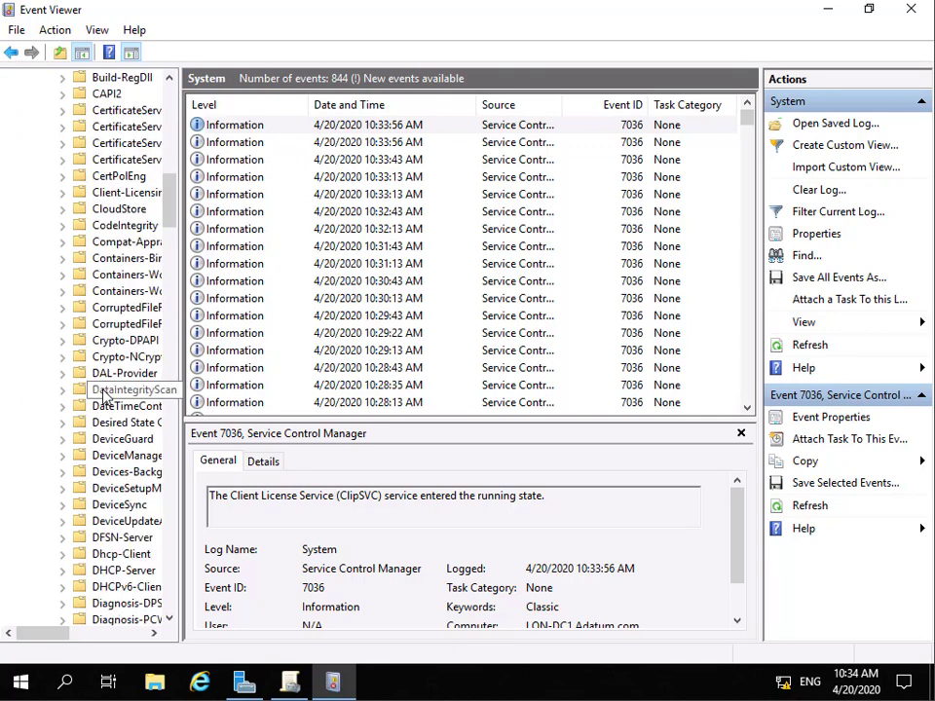
{"action": "scroll", "coordinate": [105, 394], "scroll_direction": "down", "scroll_amount": 7}
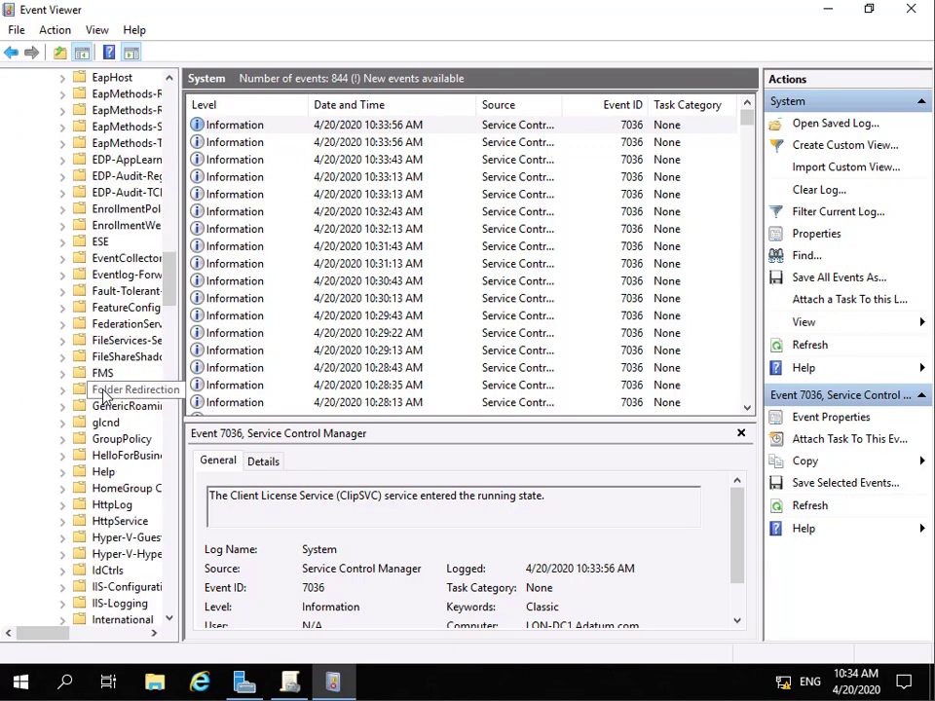
{"action": "scroll", "coordinate": [105, 393], "scroll_direction": "down", "scroll_amount": 5}
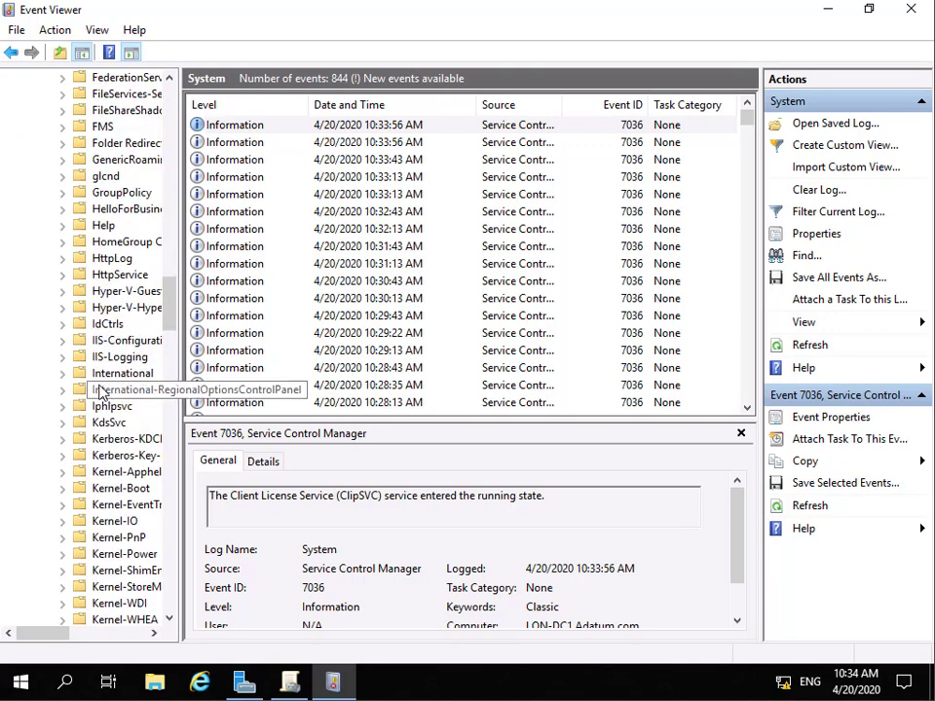
{"action": "left_click", "coordinate": [125, 193]}
{"action": "left_click", "coordinate": [62, 193]}
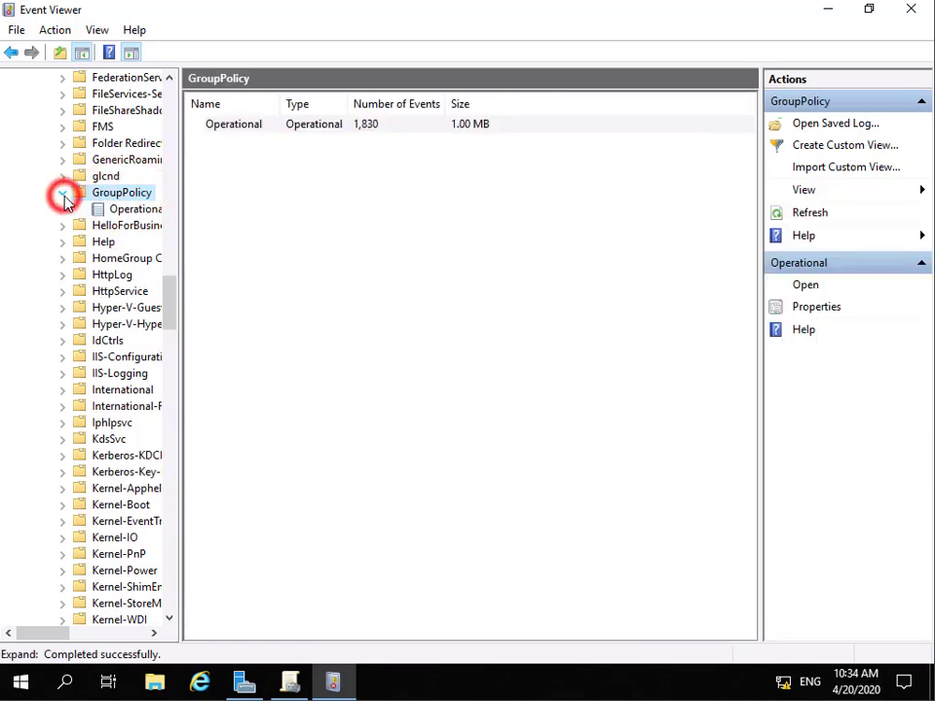
{"action": "left_click", "coordinate": [123, 209]}
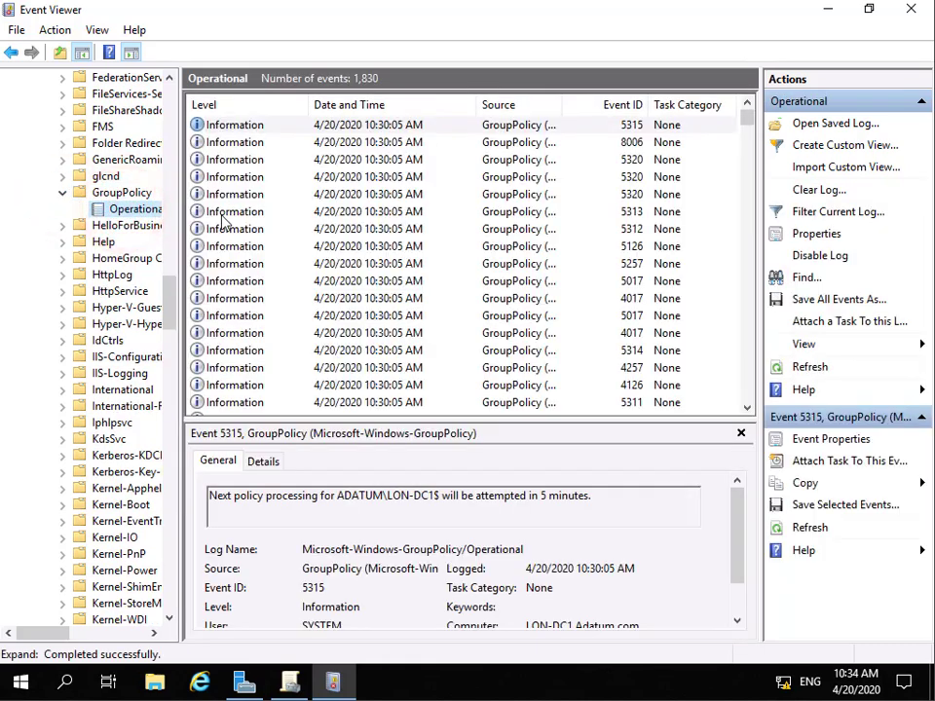